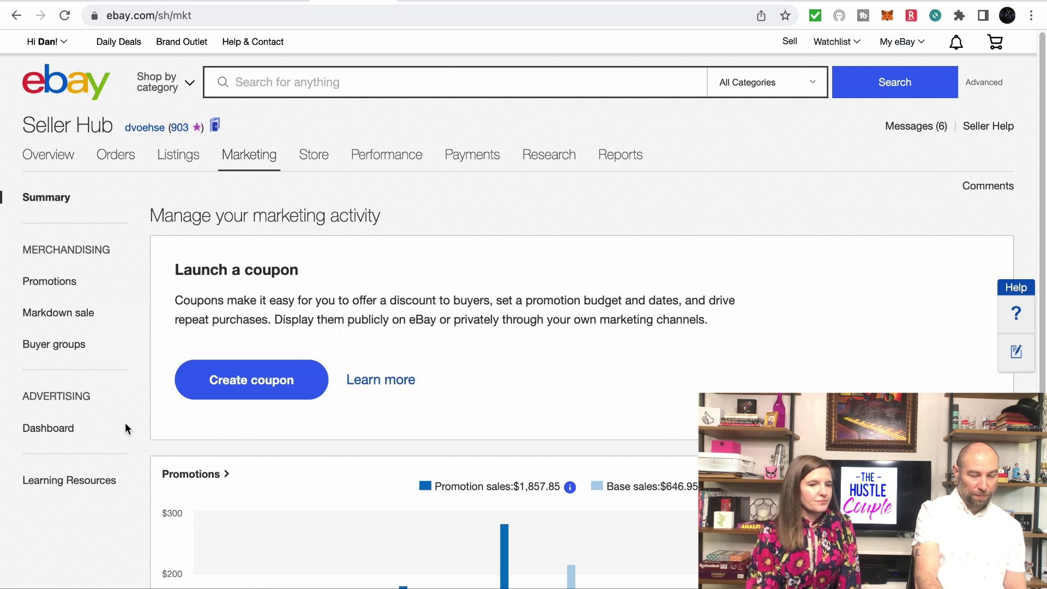
- Open the Advertising dashboard and examine the Promoted Listings Standard summary metrics and impressions chart for the last 31 days
click(49, 428)
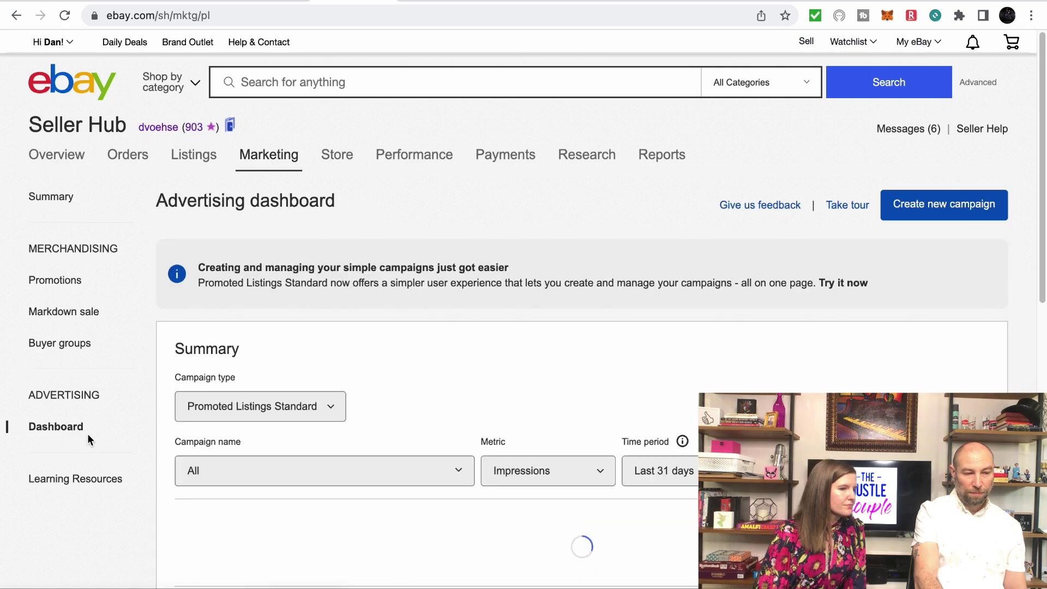
scroll(680, 325, down, 3)
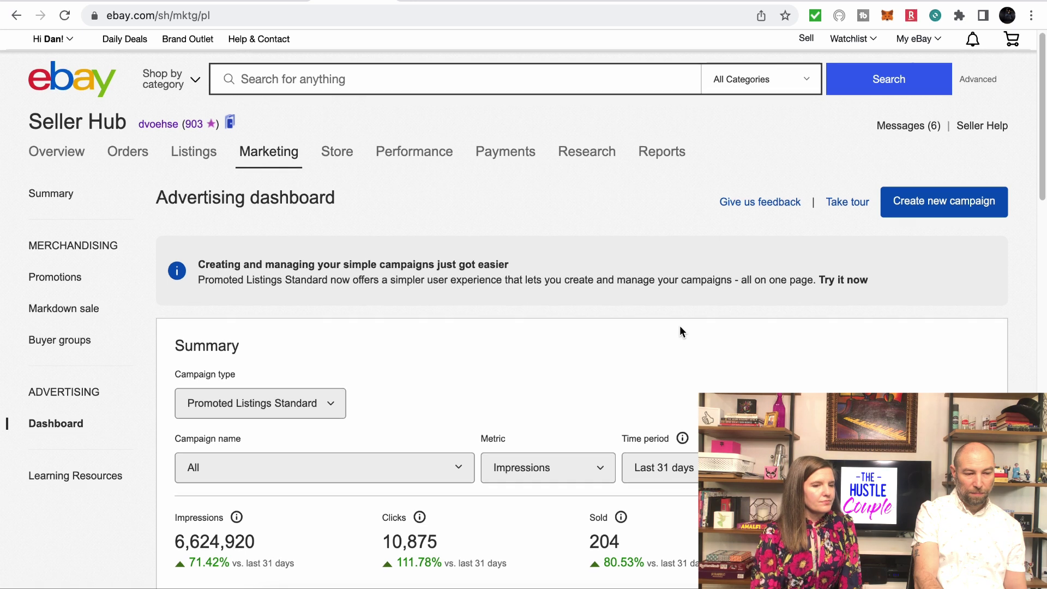
scroll(679, 325, down, 4)
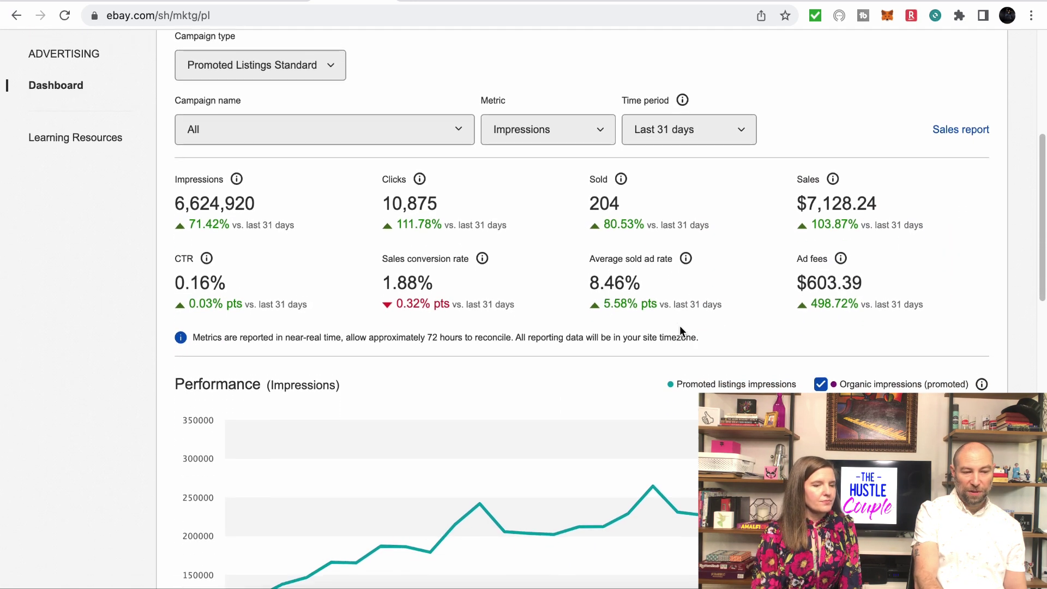
scroll(680, 326, down, 2)
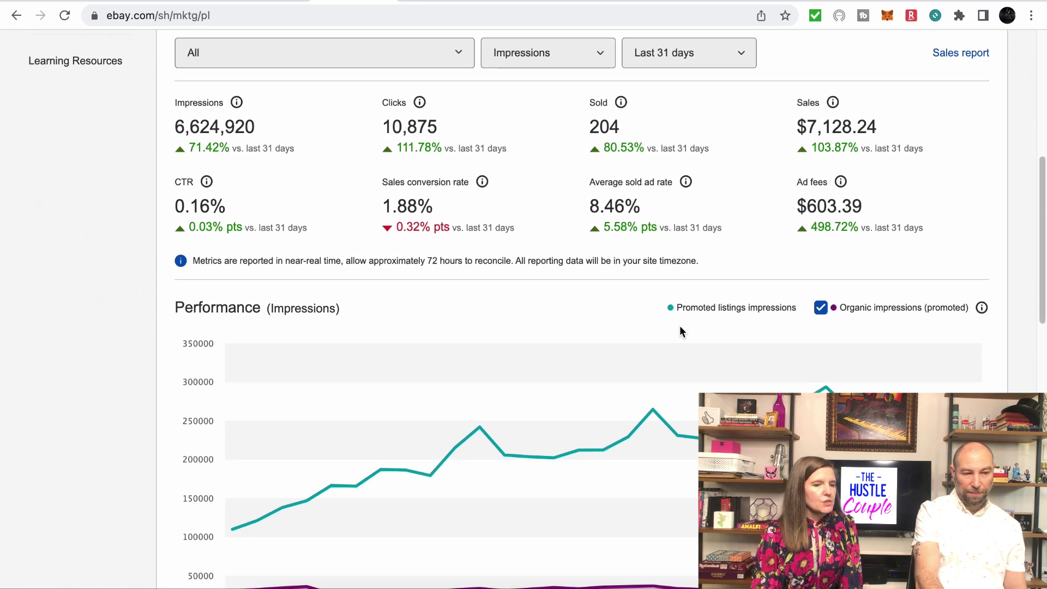
scroll(680, 327, down, 1)
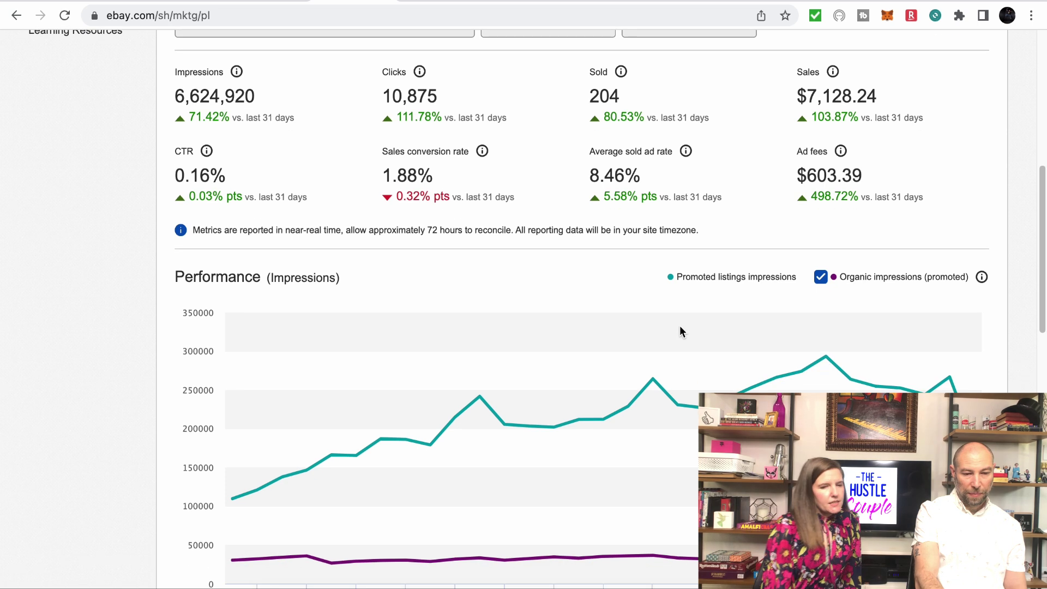
scroll(680, 330, down, 1)
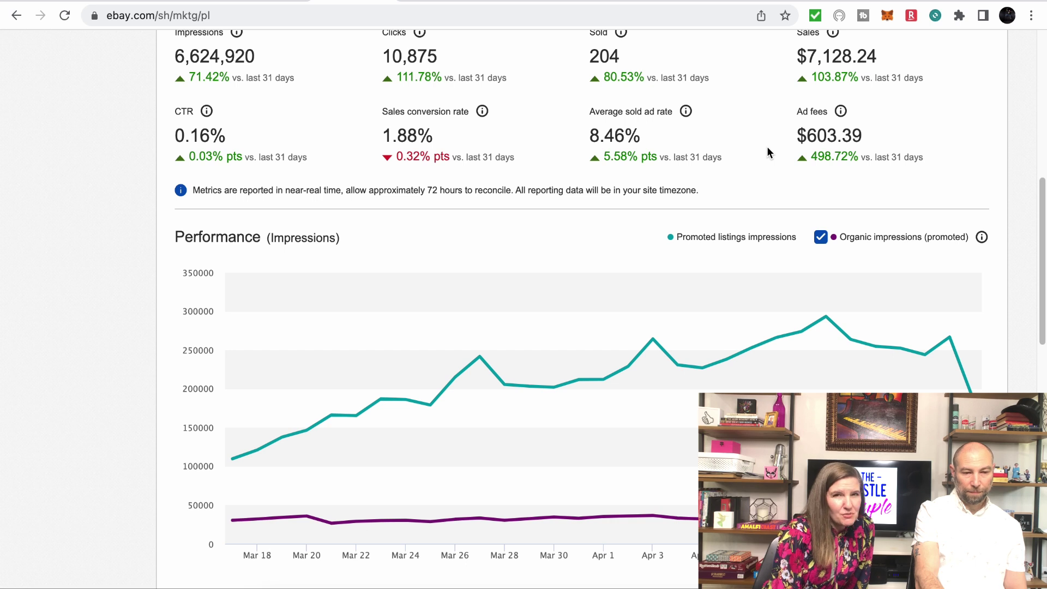
scroll(767, 152, up, 1)
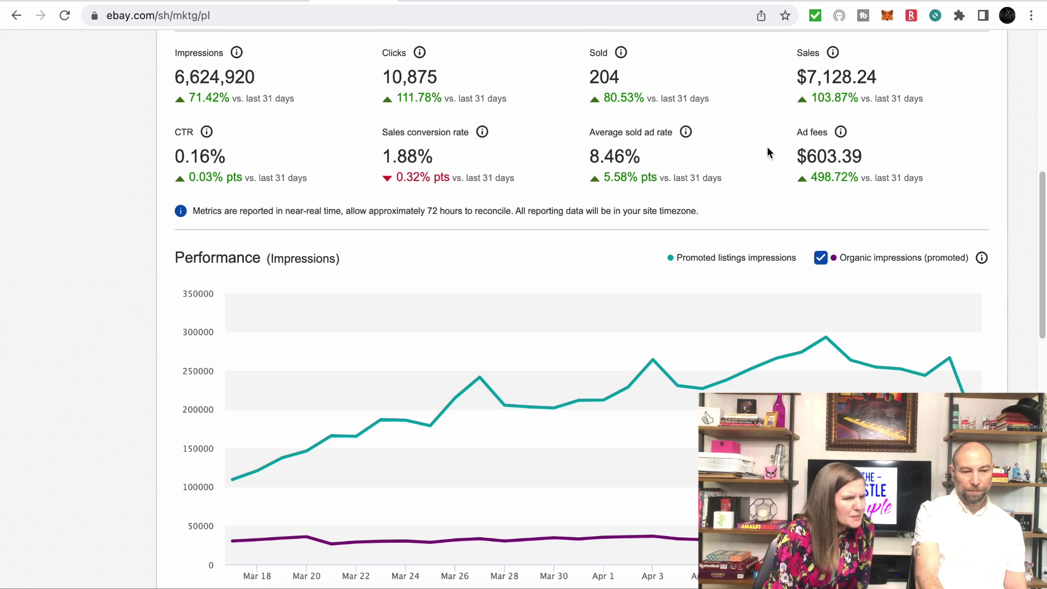
- Read the explanation of the Sold metric in the campaign summary and close it
click(622, 53)
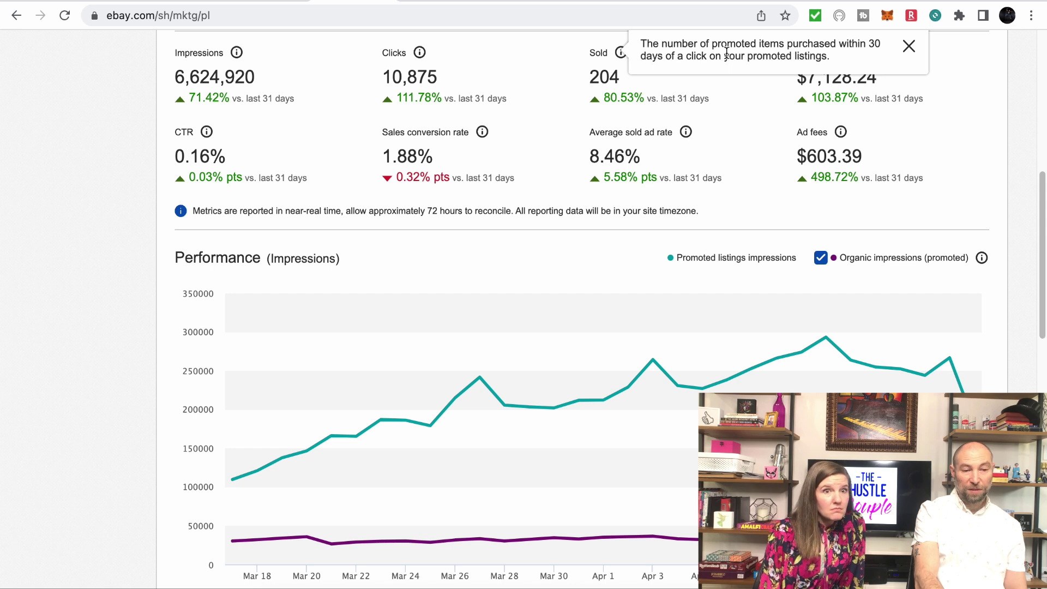
click(624, 58)
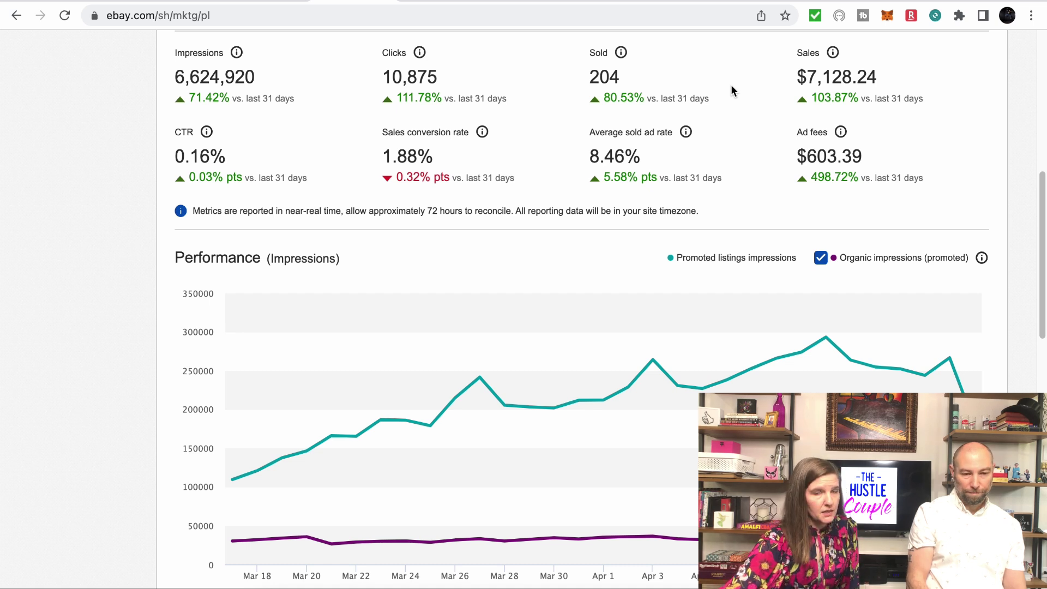
scroll(732, 87, up, 1)
scroll(731, 88, up, 6)
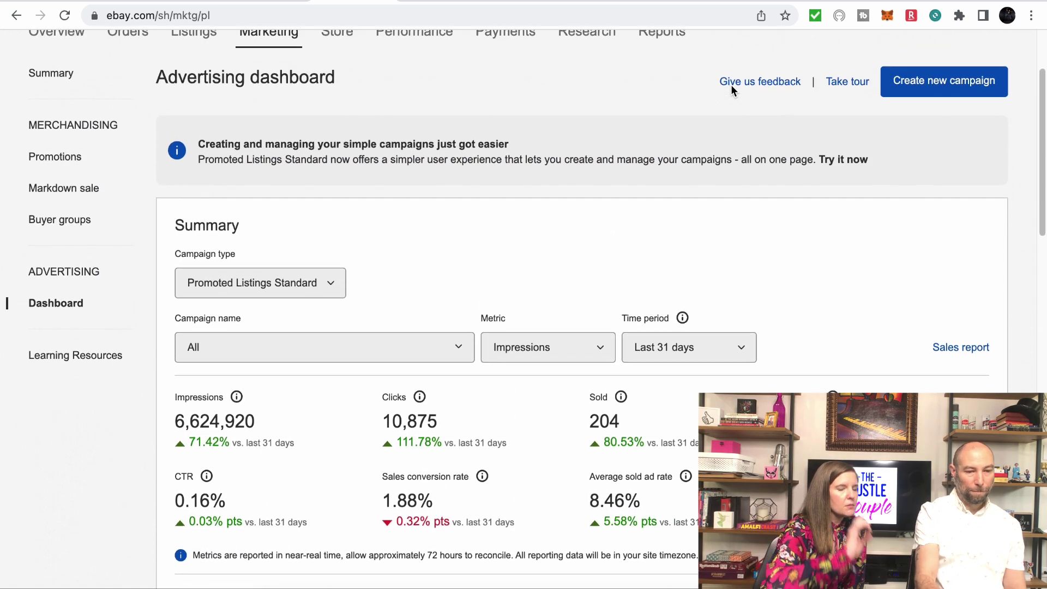
scroll(145, 152, up, 2)
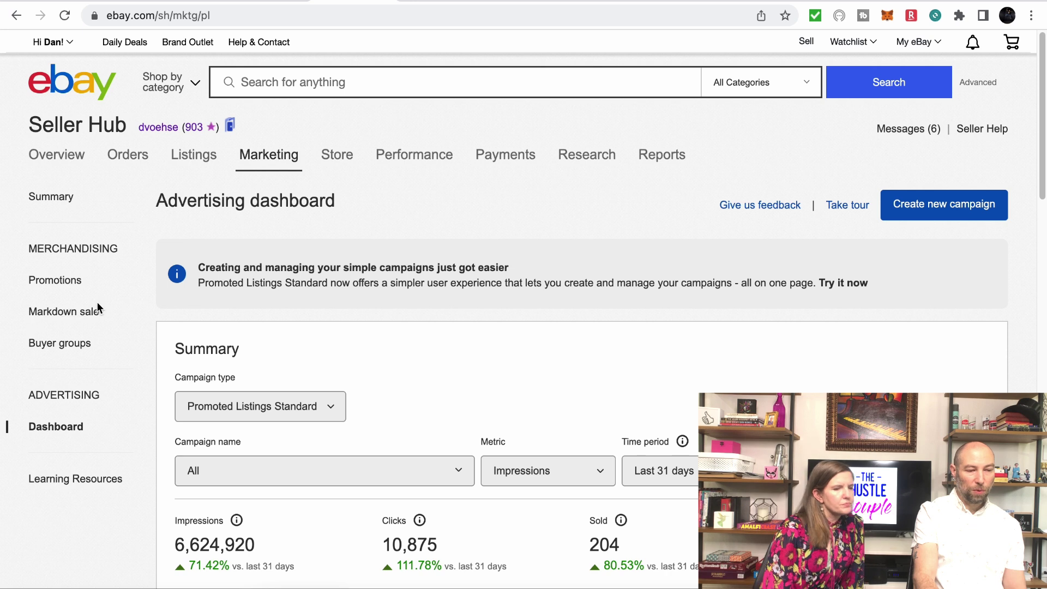
- End both active Promoted Listings Standard campaigns, US Campaign Apr 14, 2022 17:59:27 and Campaign 04/14/2022 14:58:02
click(70, 282)
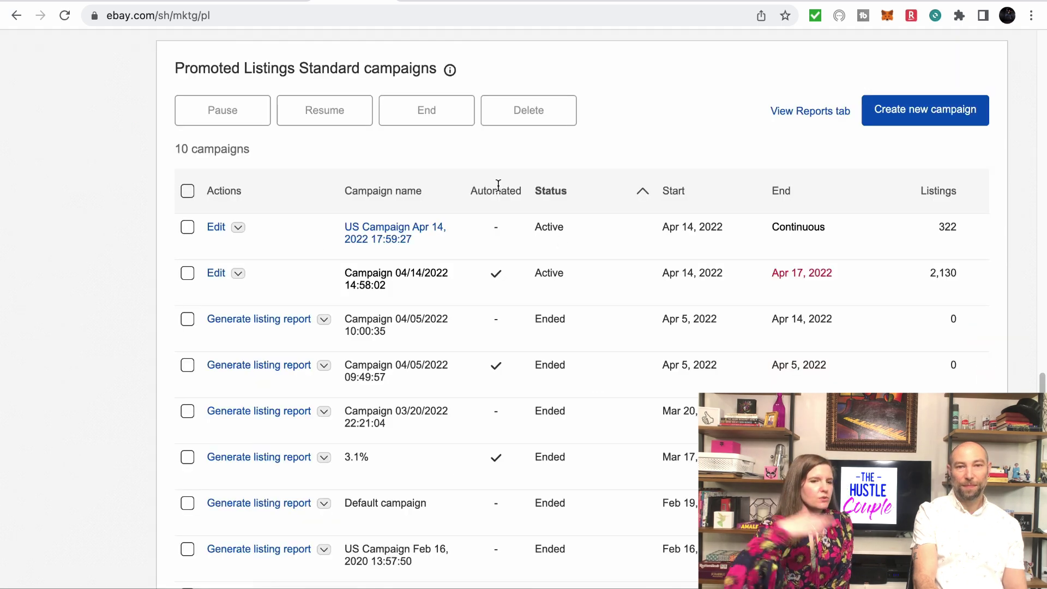
scroll(498, 185, up, 1)
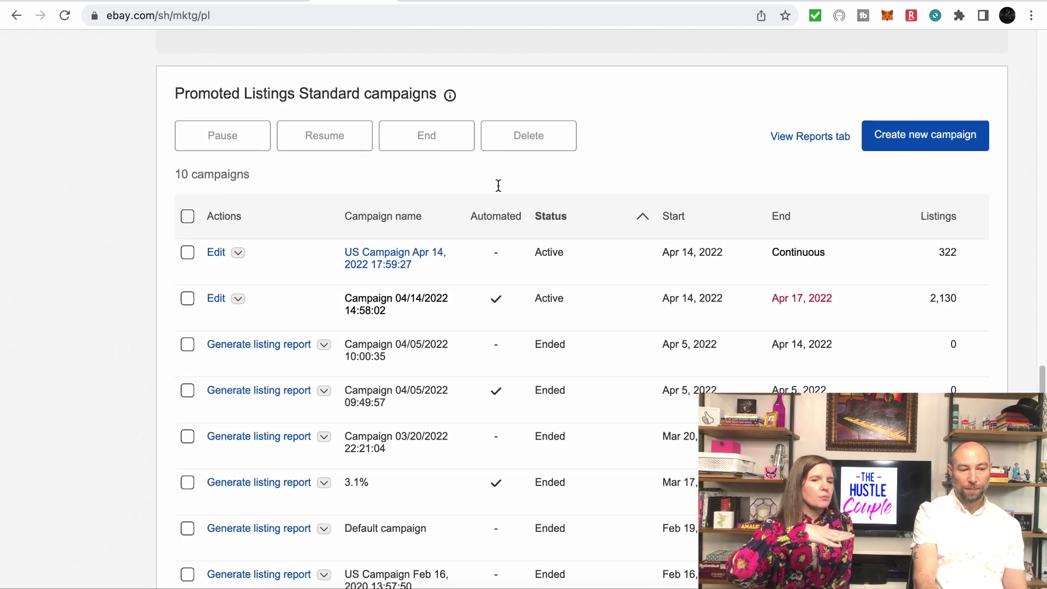
scroll(499, 185, up, 4)
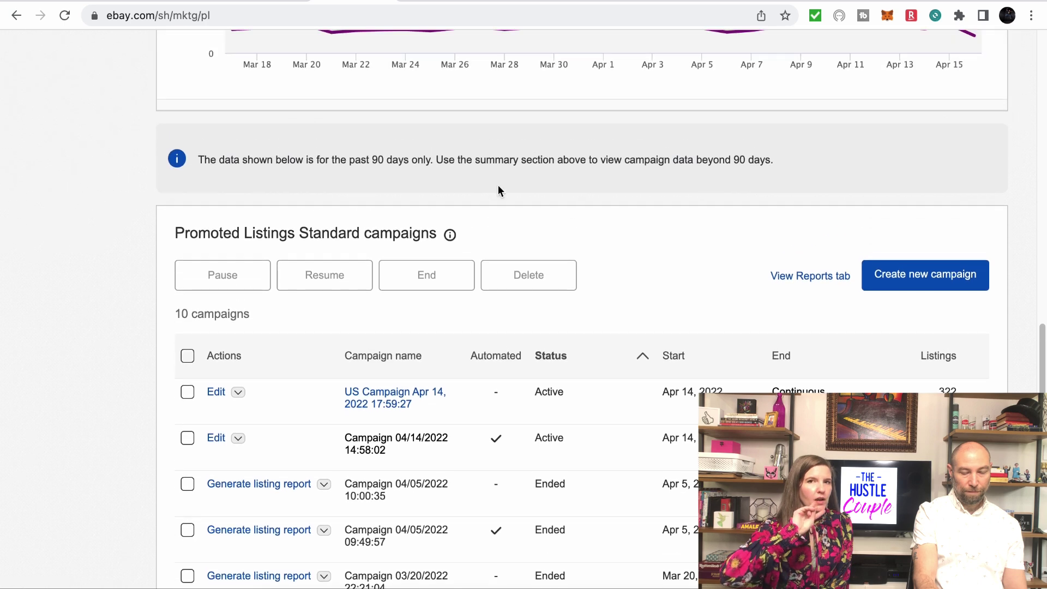
scroll(498, 190, down, 1)
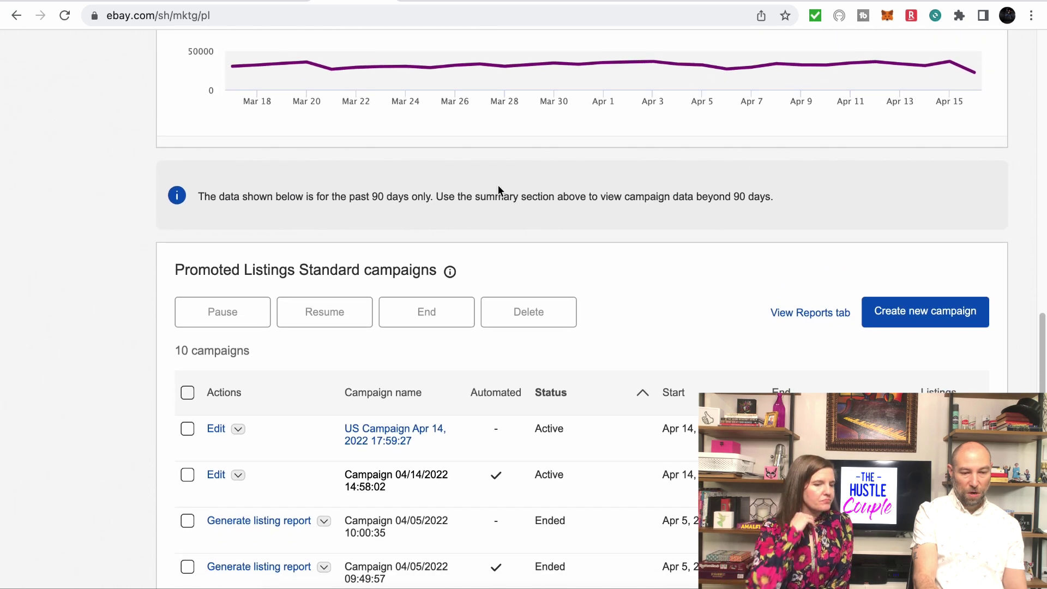
click(187, 428)
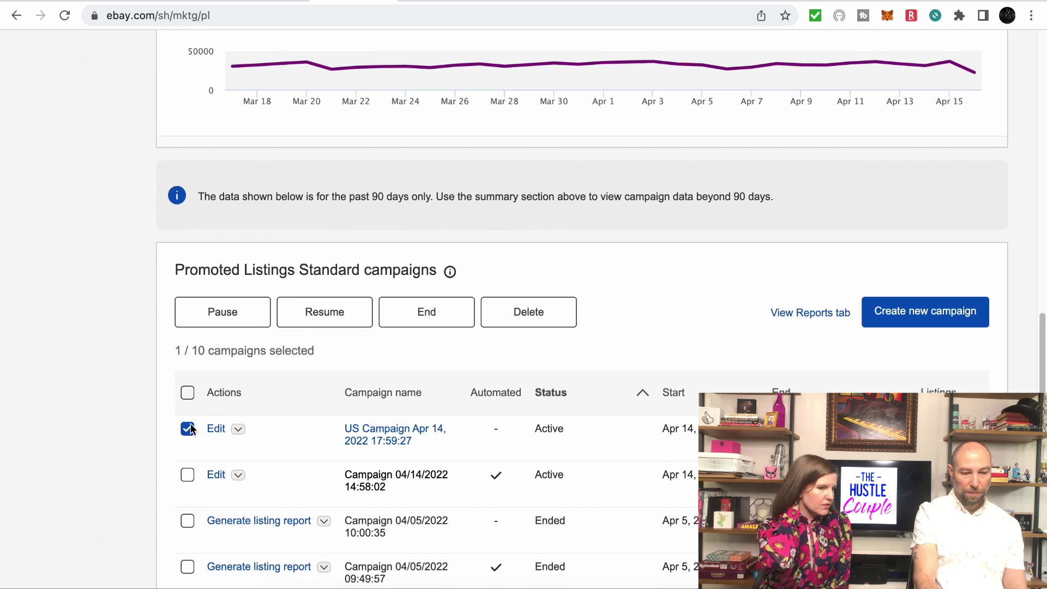
click(188, 476)
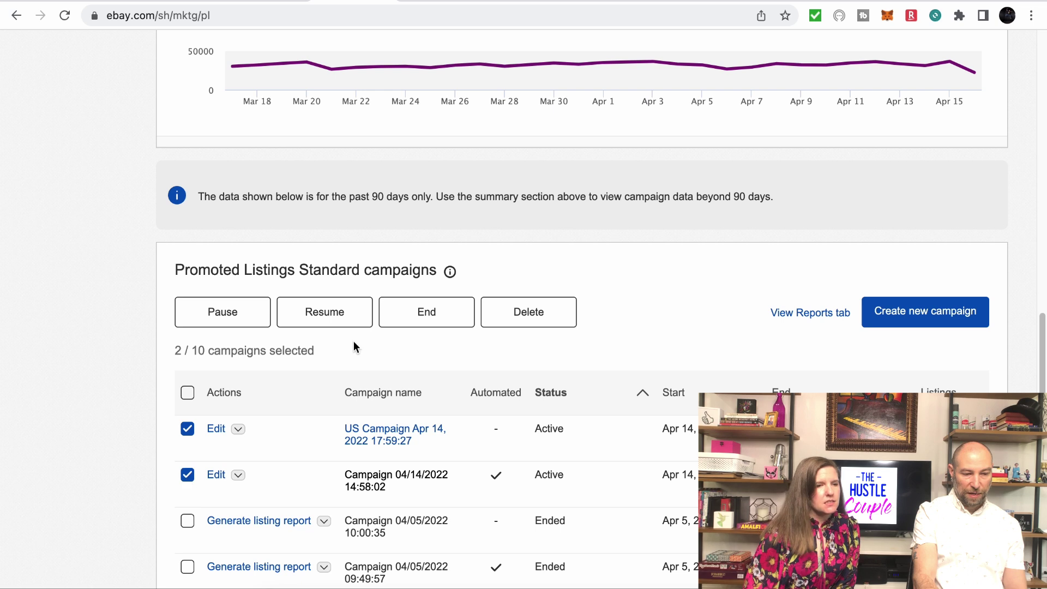
click(434, 311)
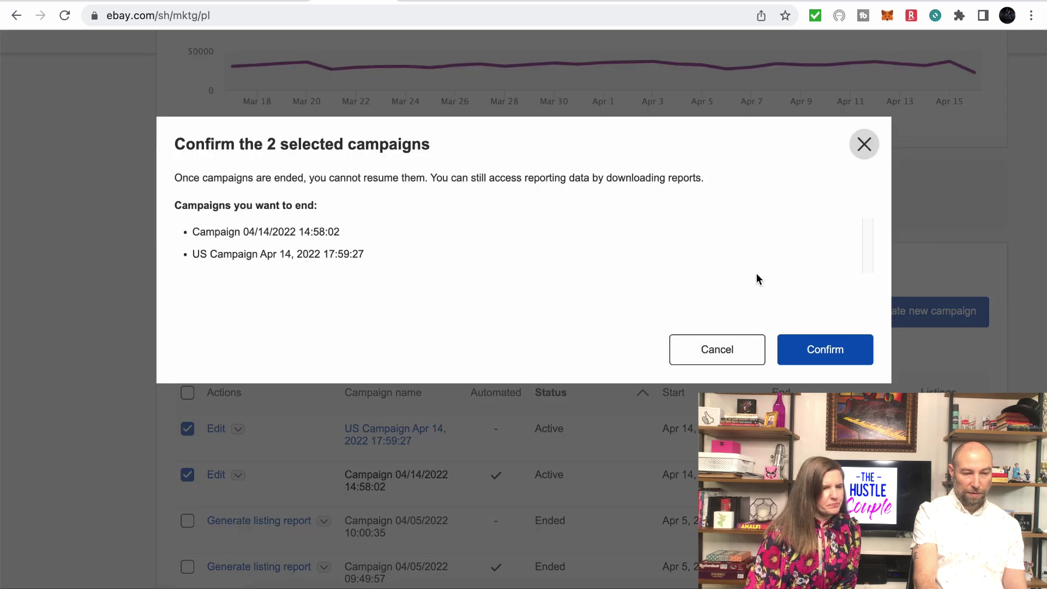
click(823, 351)
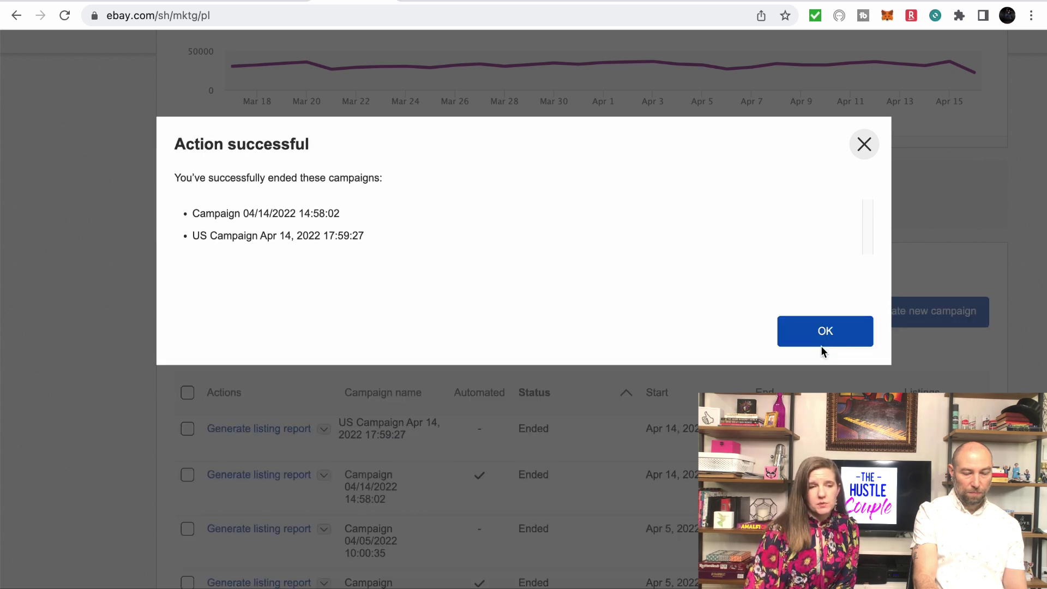
click(821, 346)
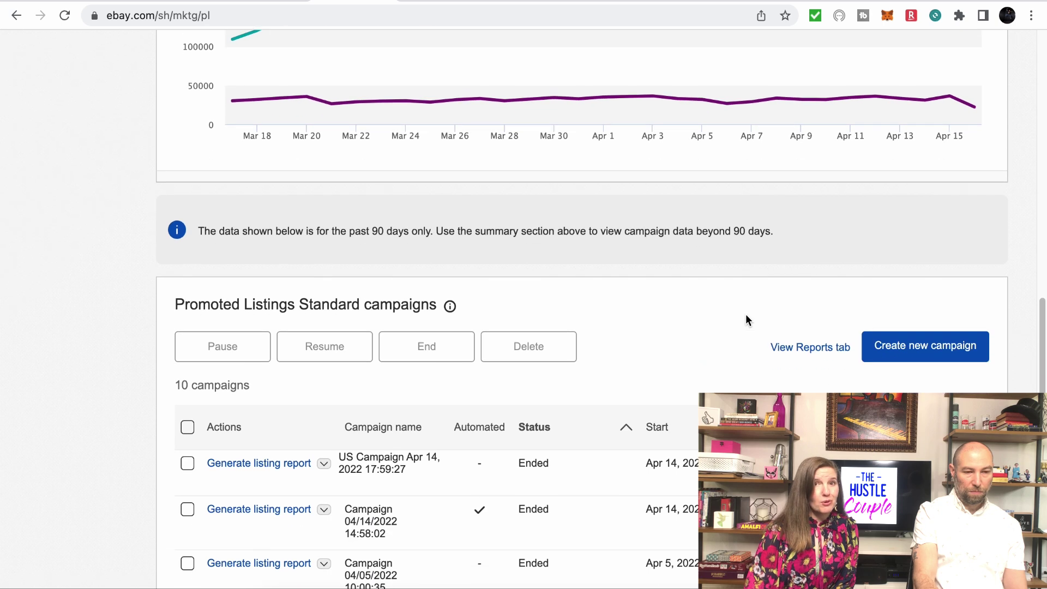
- Start creating a new Promoted Listings Standard campaign of the Automated type
click(935, 353)
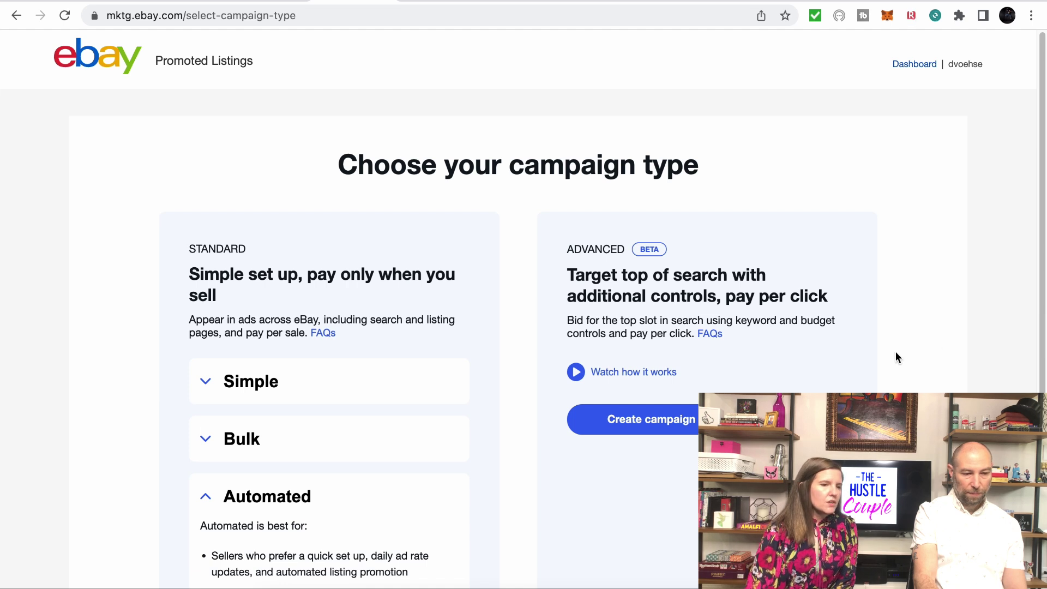
scroll(879, 372, down, 2)
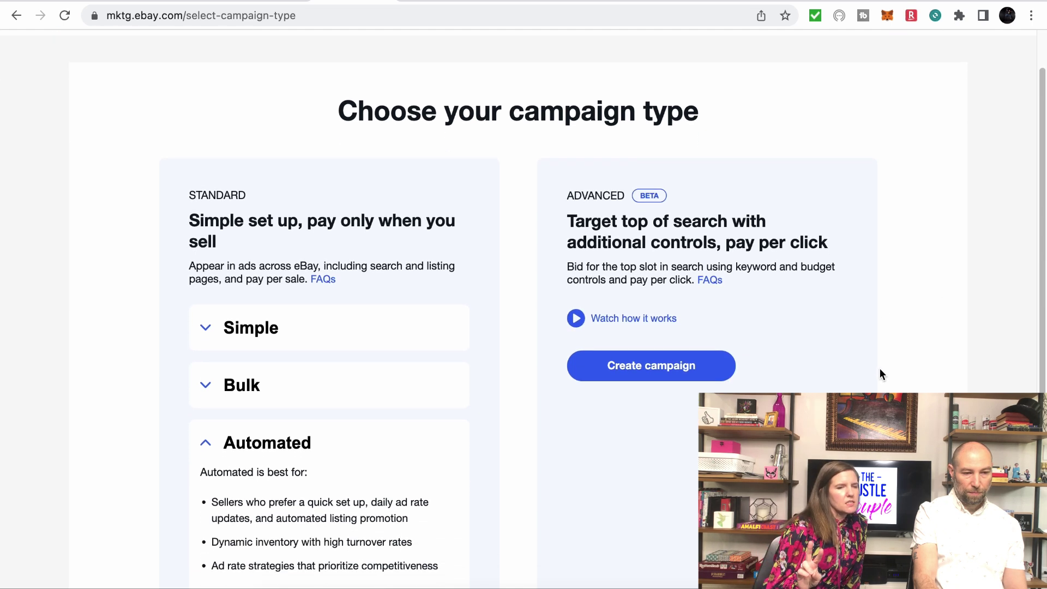
scroll(880, 369, down, 3)
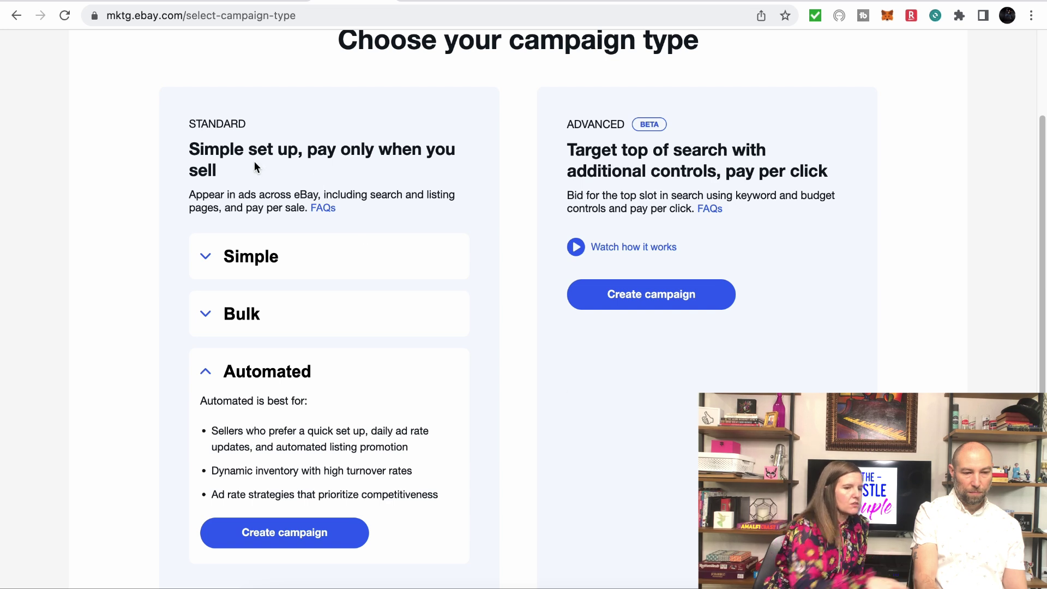
click(297, 539)
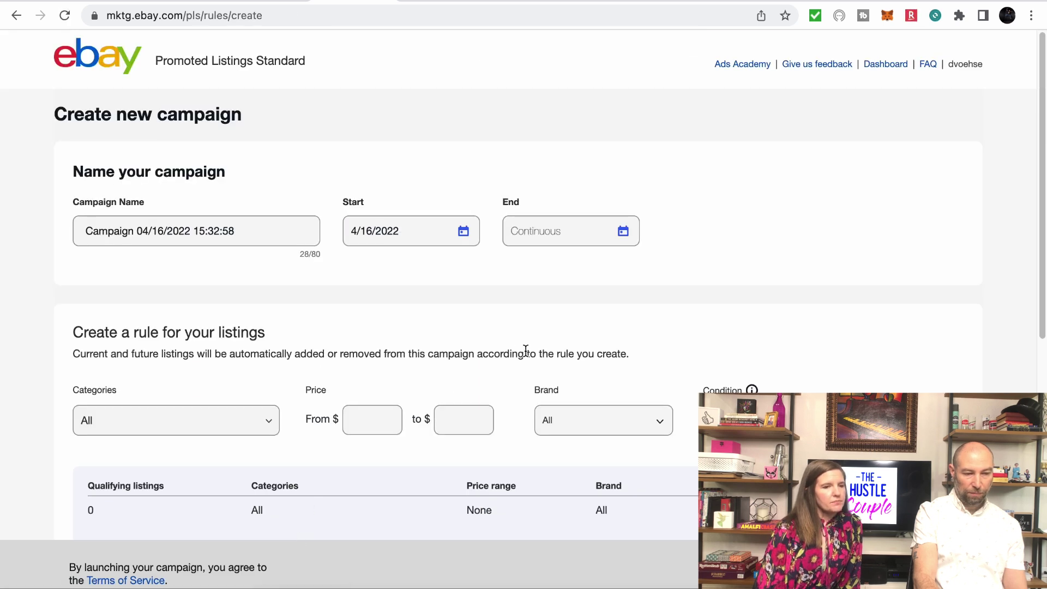
- Set the new campaign's end date to 4/20/2022
scroll(582, 342, down, 5)
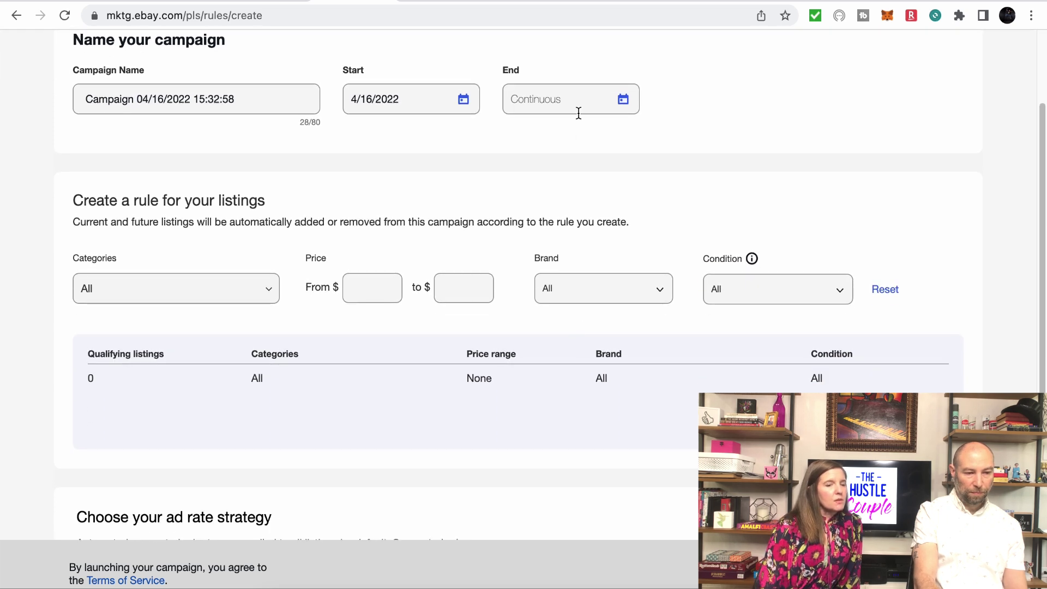
click(623, 100)
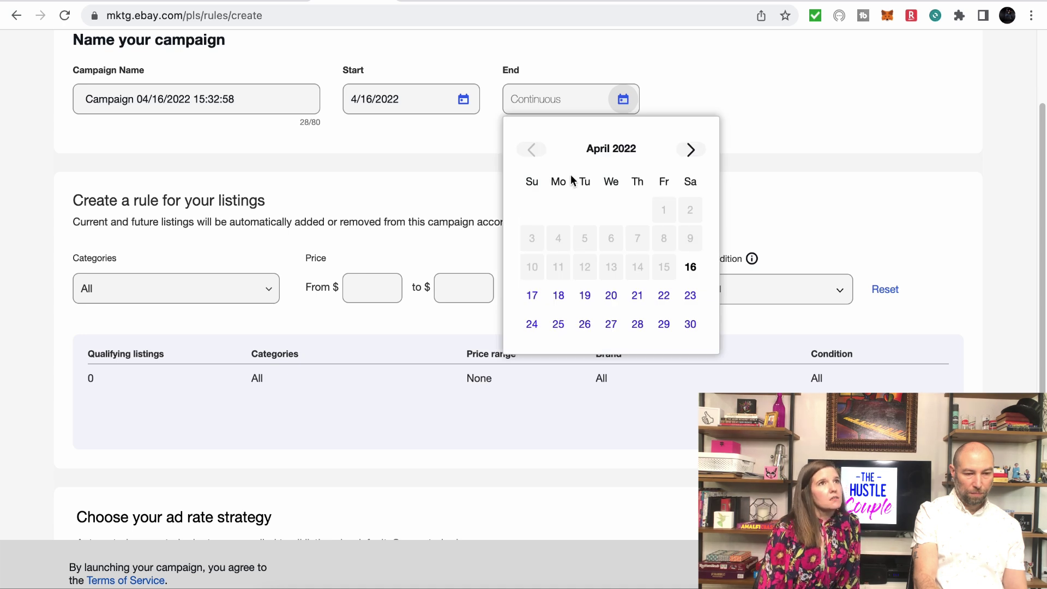
click(612, 296)
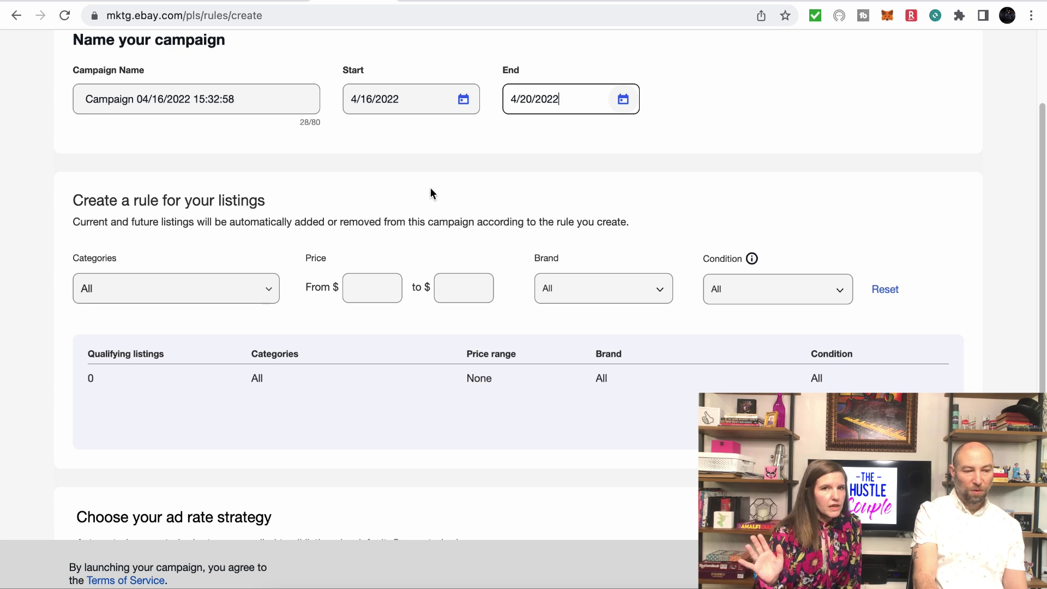
- Review the listing rule settings and enable Adjust suggested ad rate in the automated ad rate strategy
scroll(430, 188, down, 2)
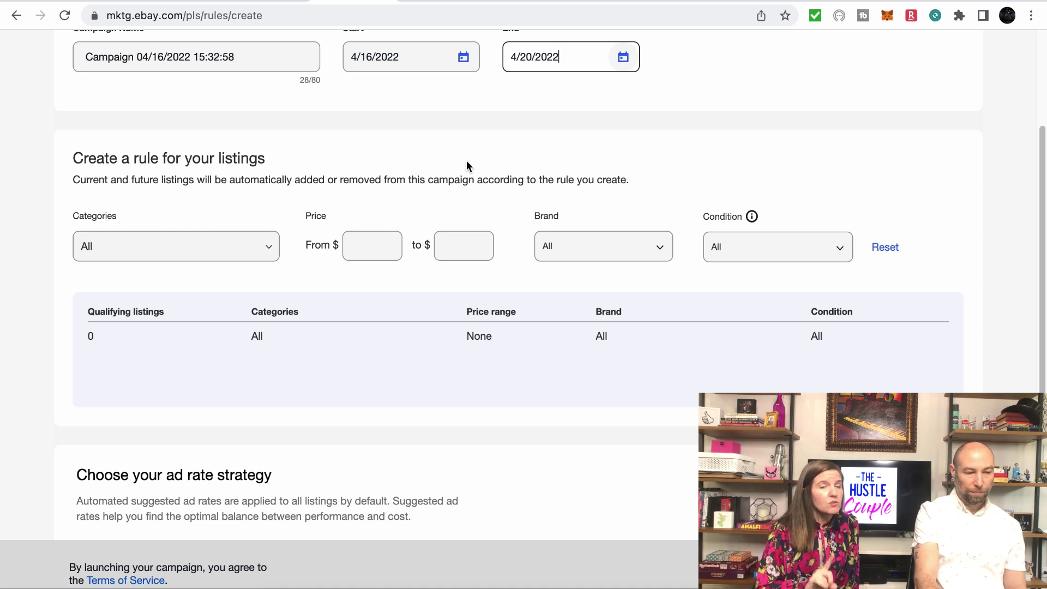
scroll(491, 166, up, 3)
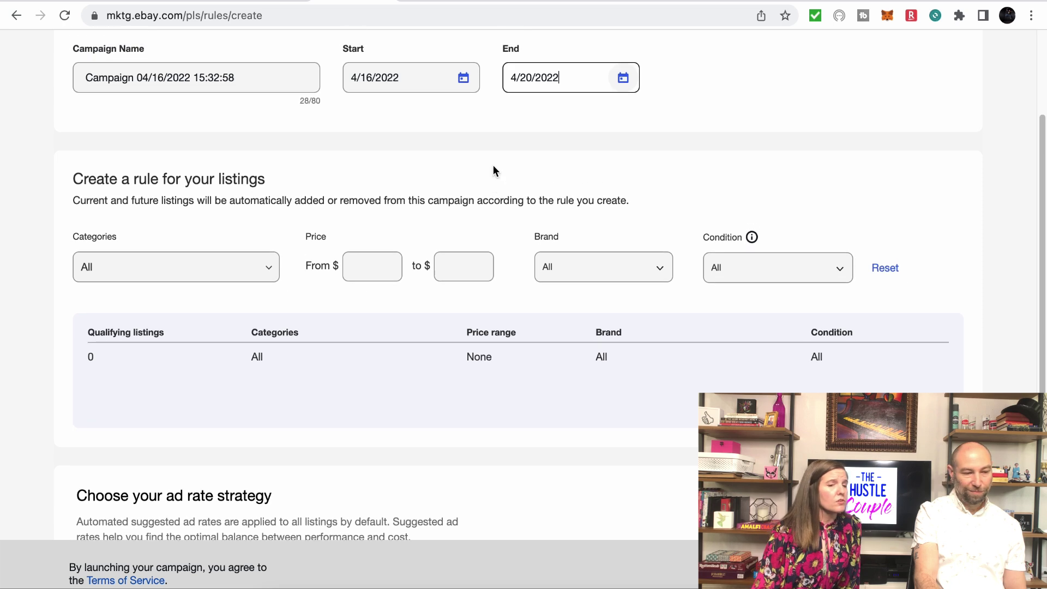
scroll(493, 166, down, 2)
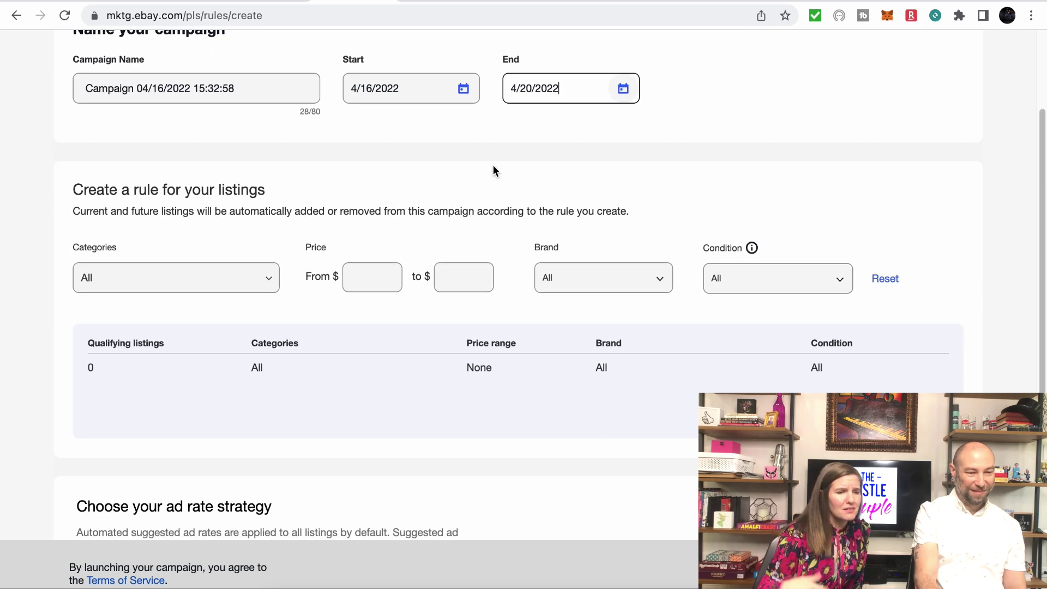
scroll(493, 166, down, 2)
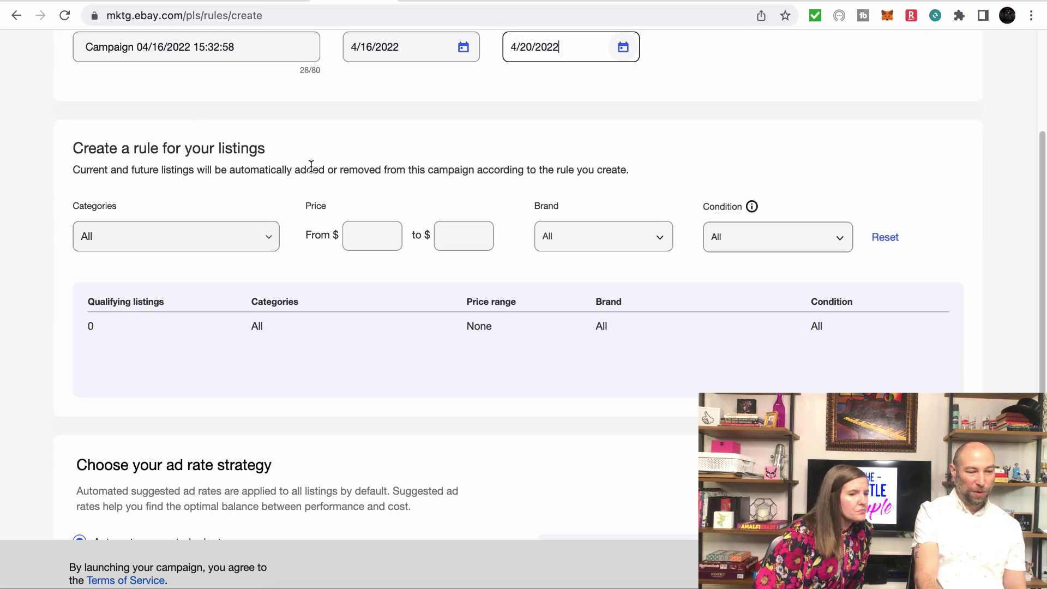
scroll(347, 162, down, 3)
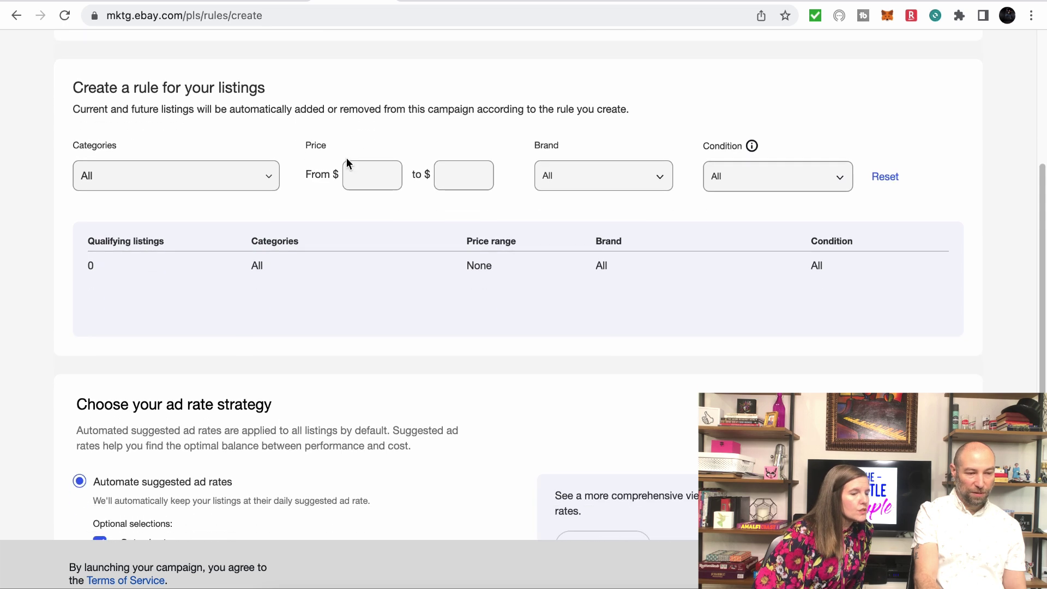
scroll(363, 210, down, 5)
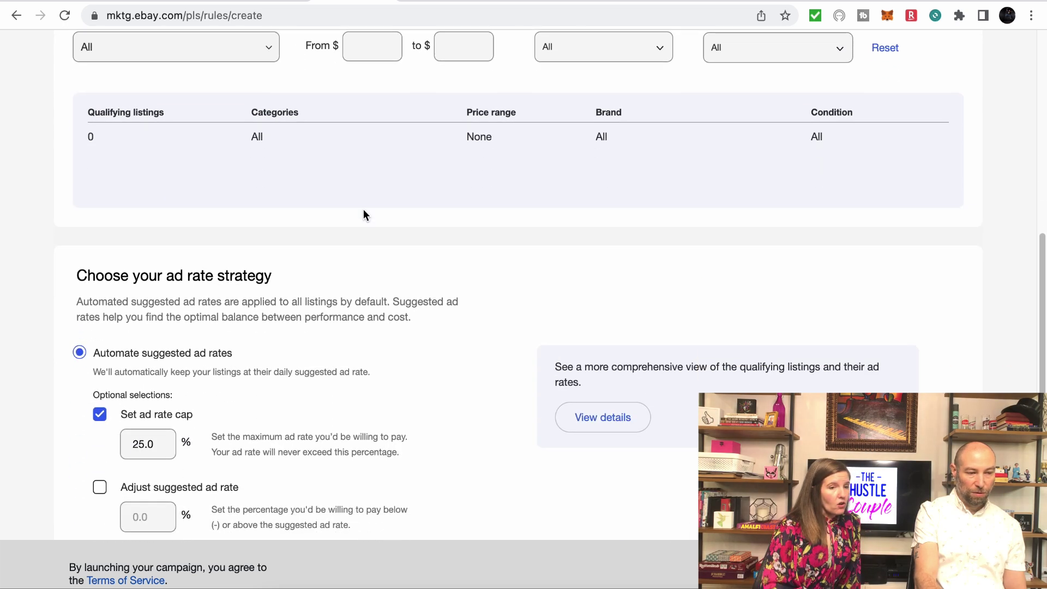
scroll(364, 210, down, 1)
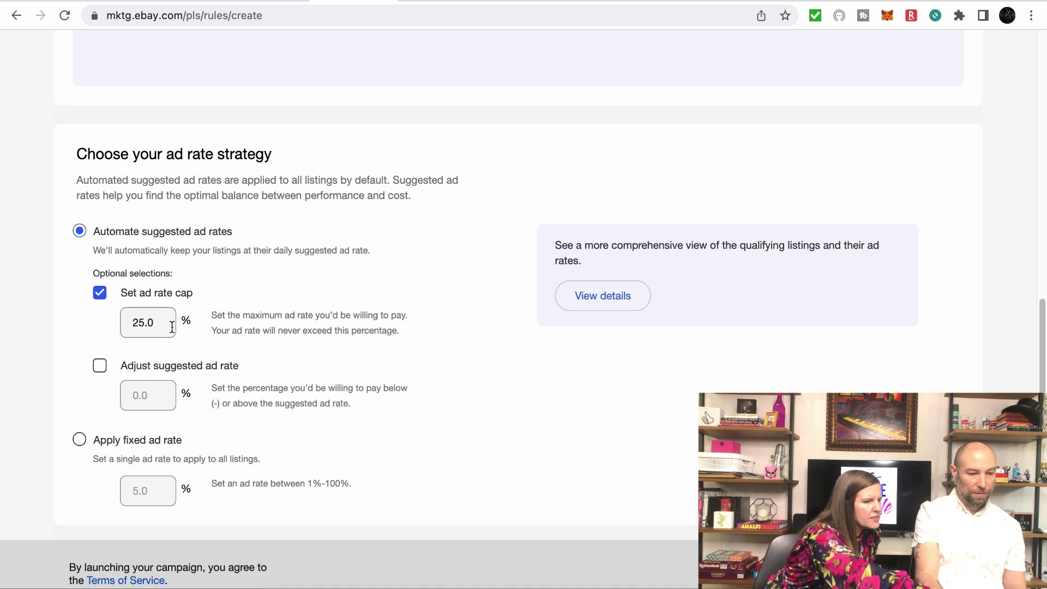
click(100, 367)
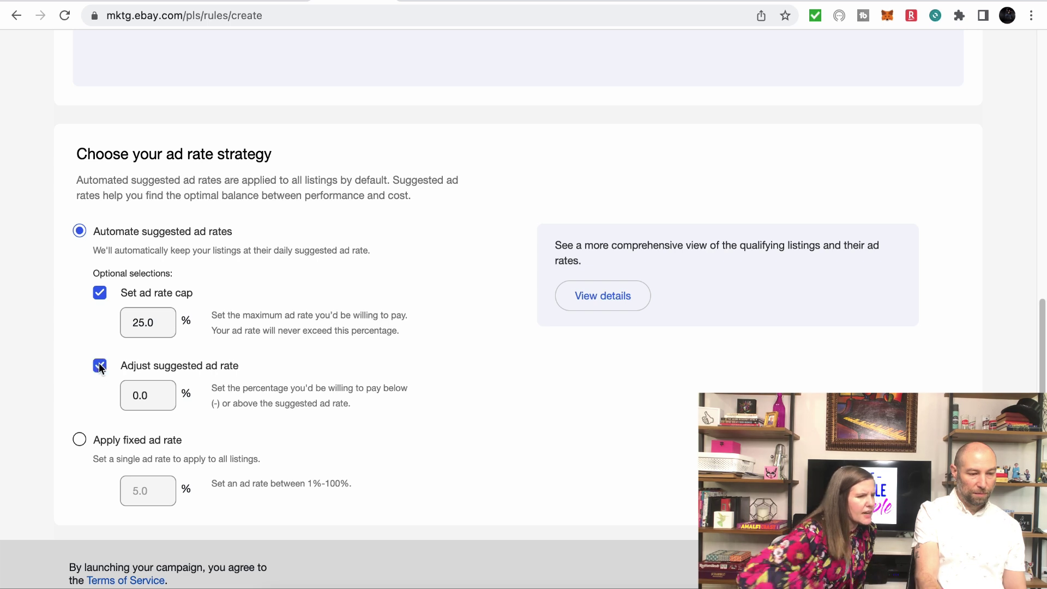
- Set the suggested ad rate adjustment to 3.1%, keeping the ad rate cap enabled, and launch the campaign
click(100, 293)
click(99, 294)
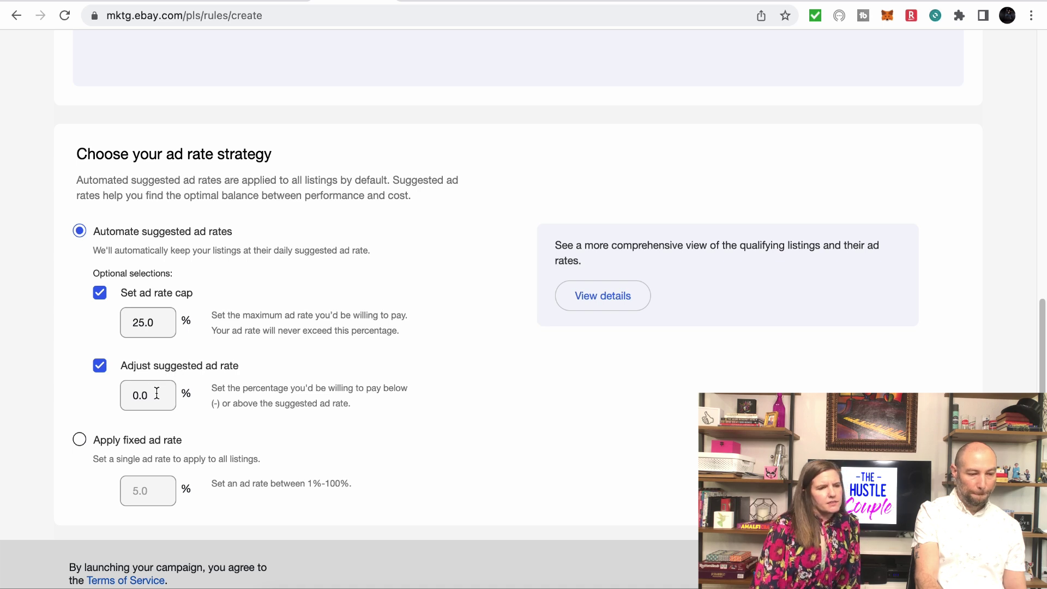
drag(153, 394, 107, 392)
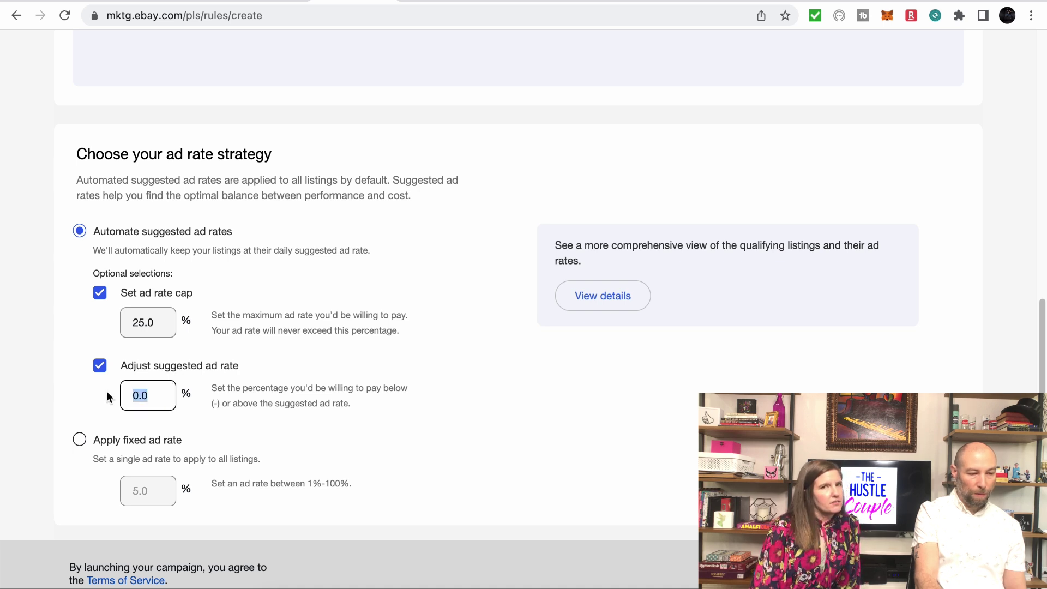
text(3.1)
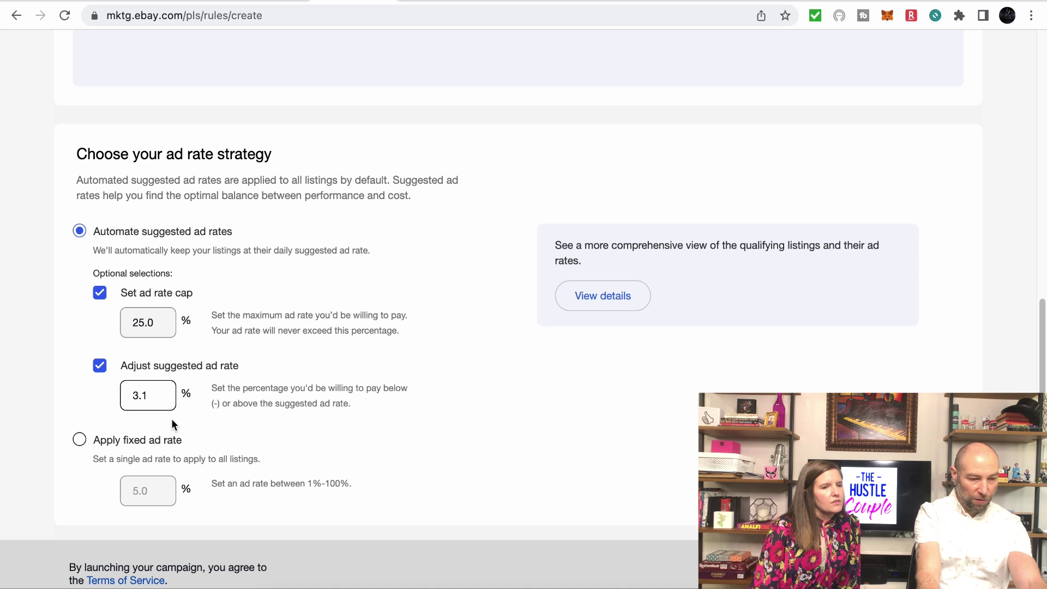
click(369, 406)
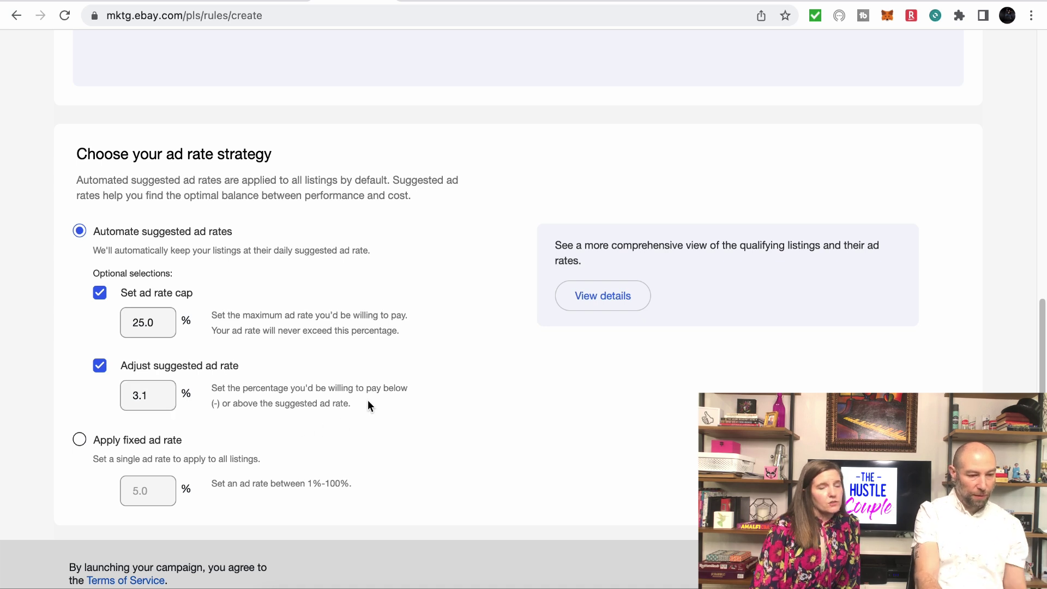
scroll(369, 405, down, 1)
scroll(360, 398, up, 1)
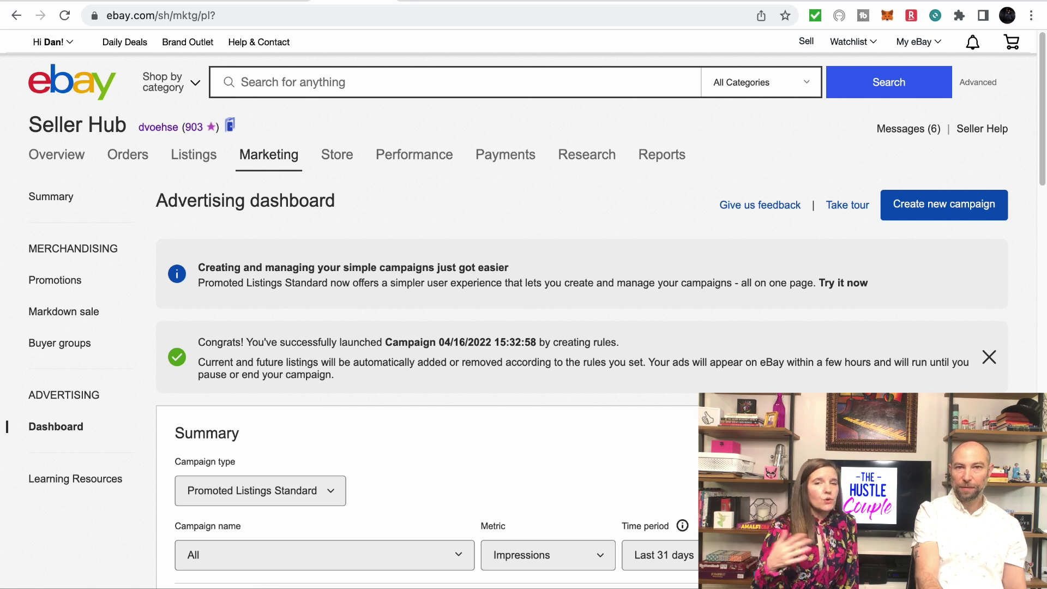
- Go to the markdown sale promotions and start creating a Sale event + markdown promotion
scroll(523, 306, down, 1)
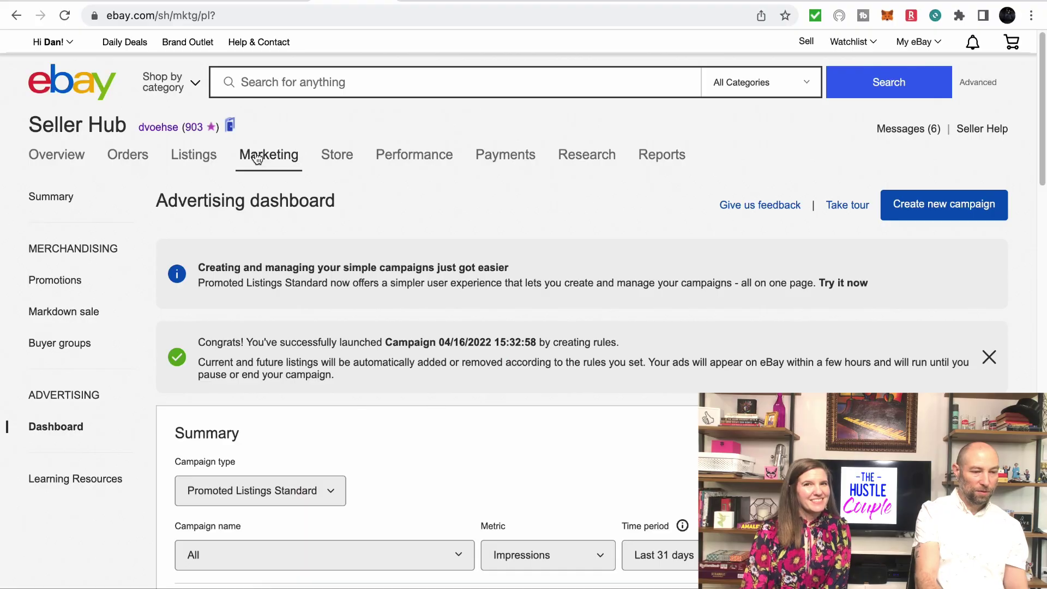
mouse_move(268, 156)
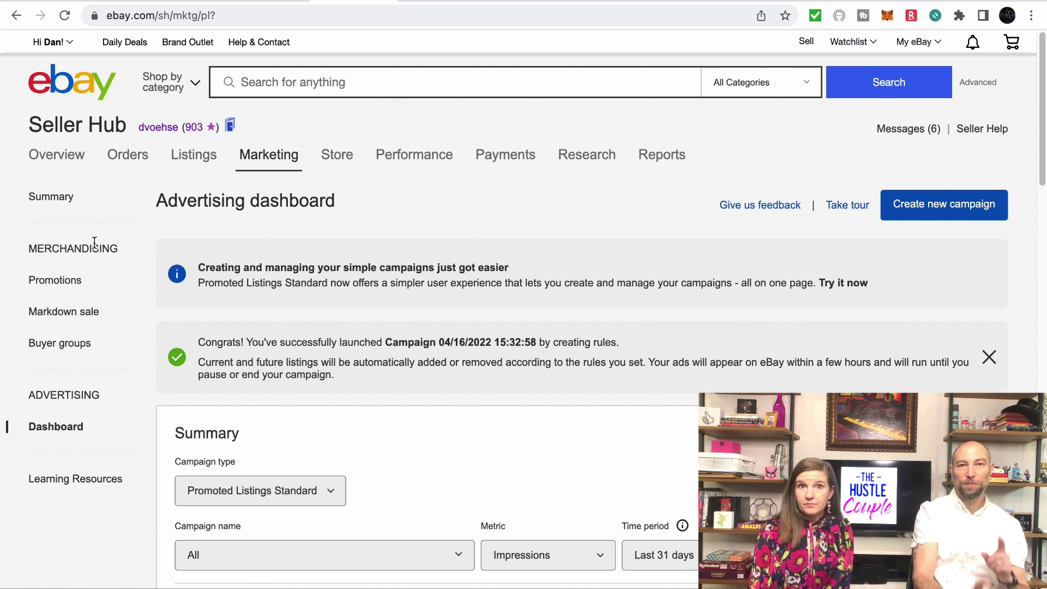
click(43, 315)
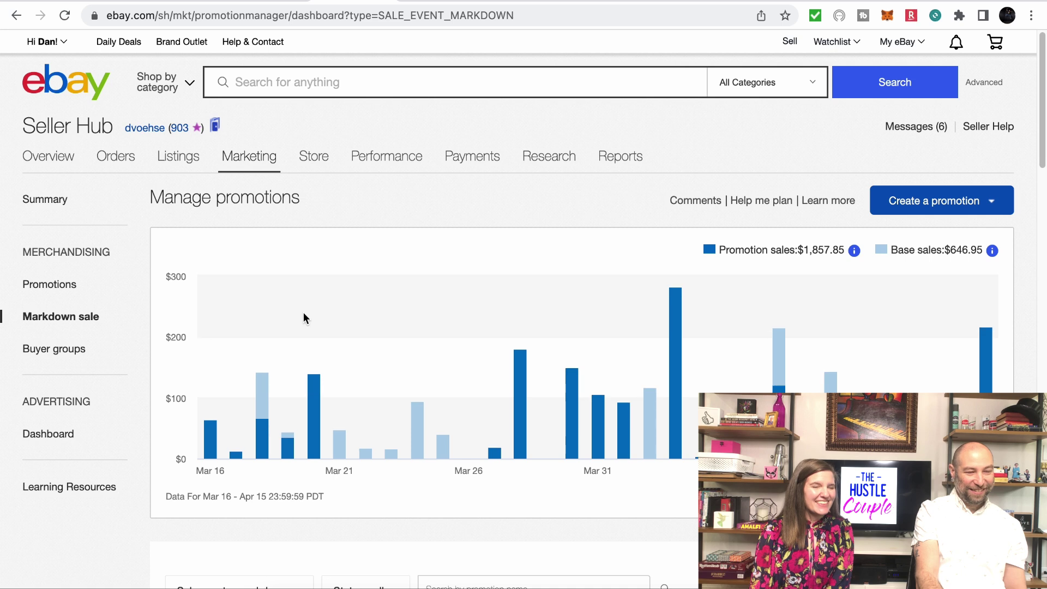
scroll(524, 289, down, 1)
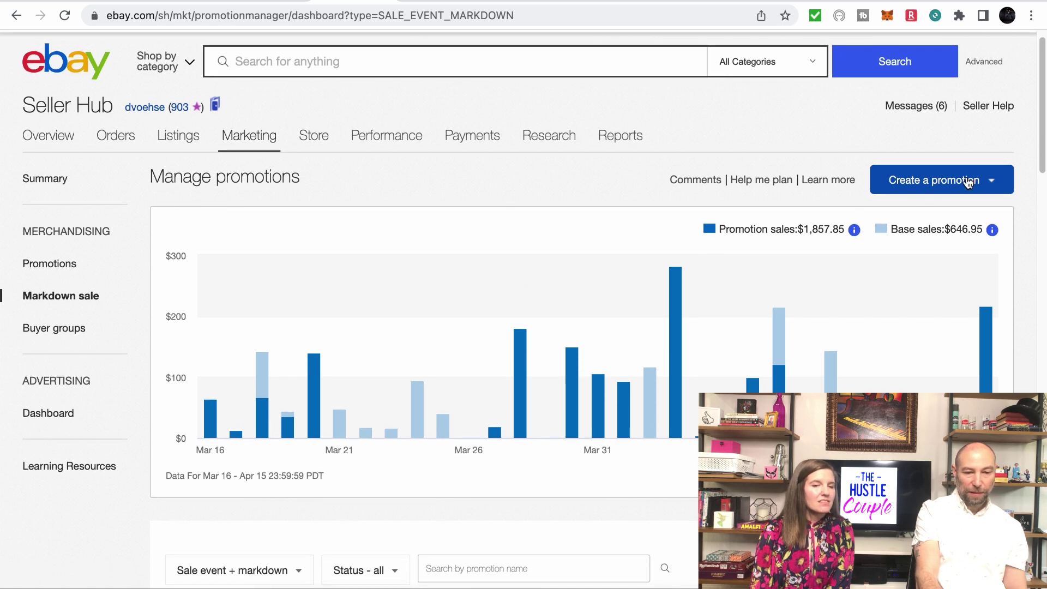
click(983, 181)
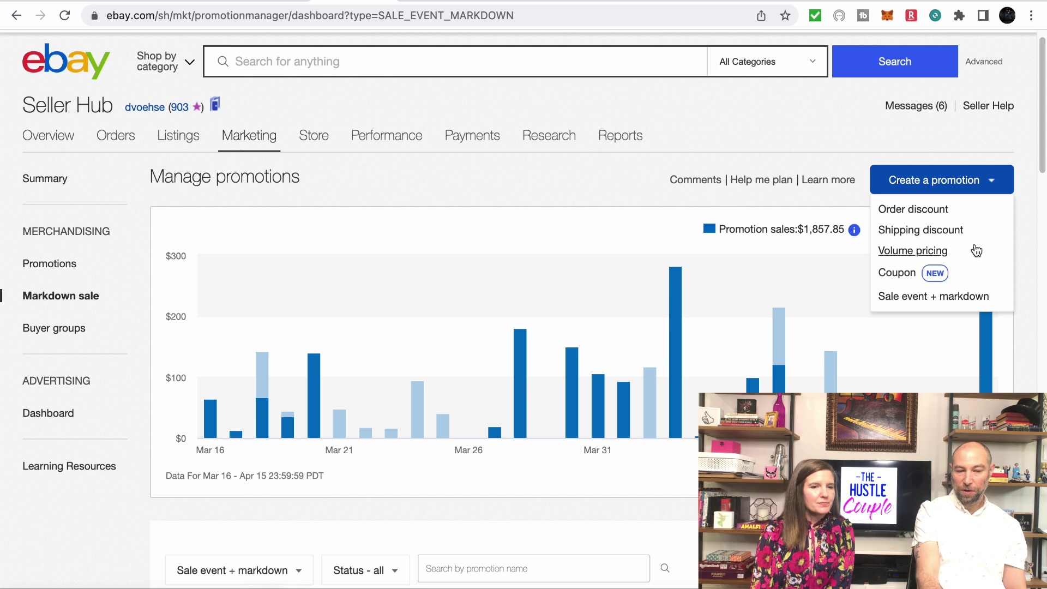
click(914, 301)
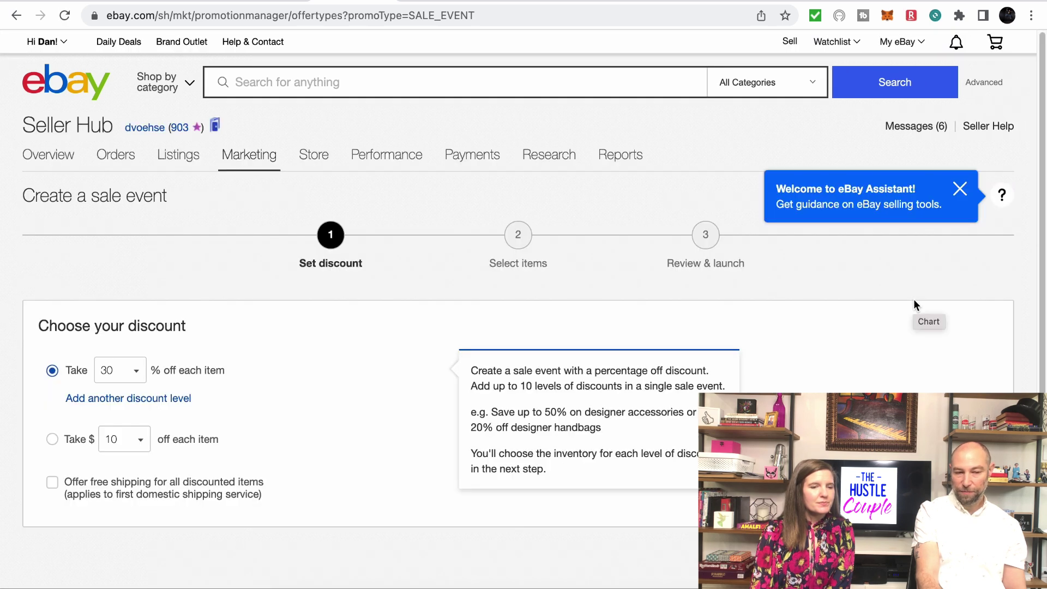
- Set a single discount level of 15% off each item for the sale event and continue to item selection
scroll(503, 297, down, 1)
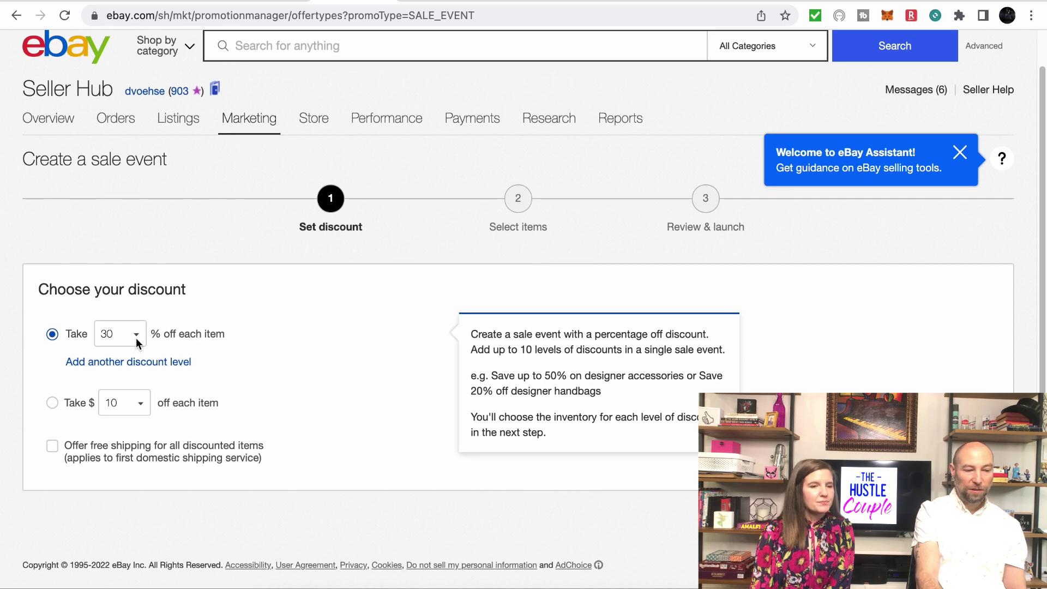
click(136, 336)
click(115, 141)
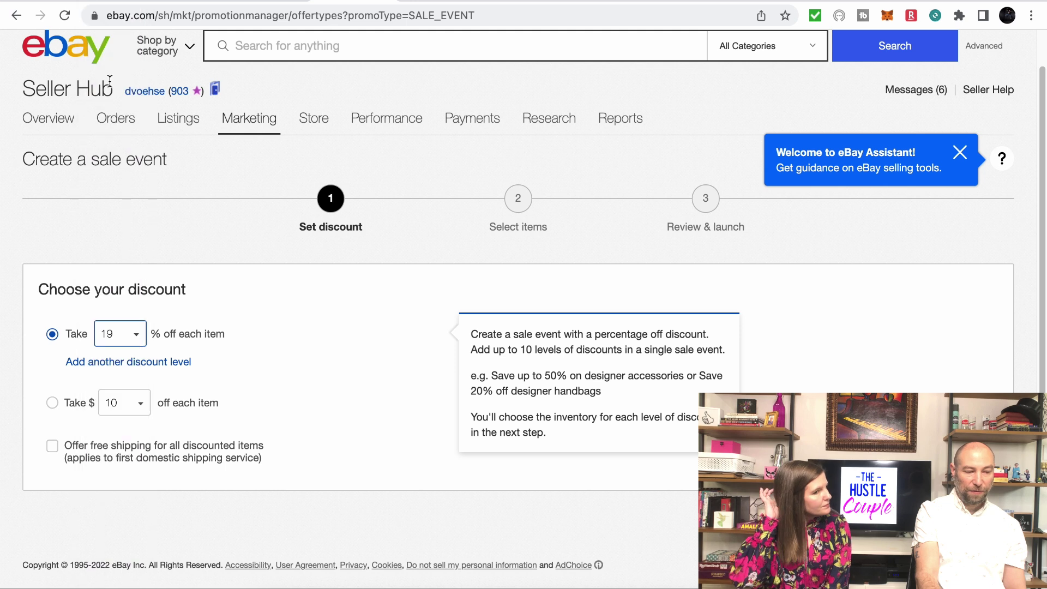
click(126, 328)
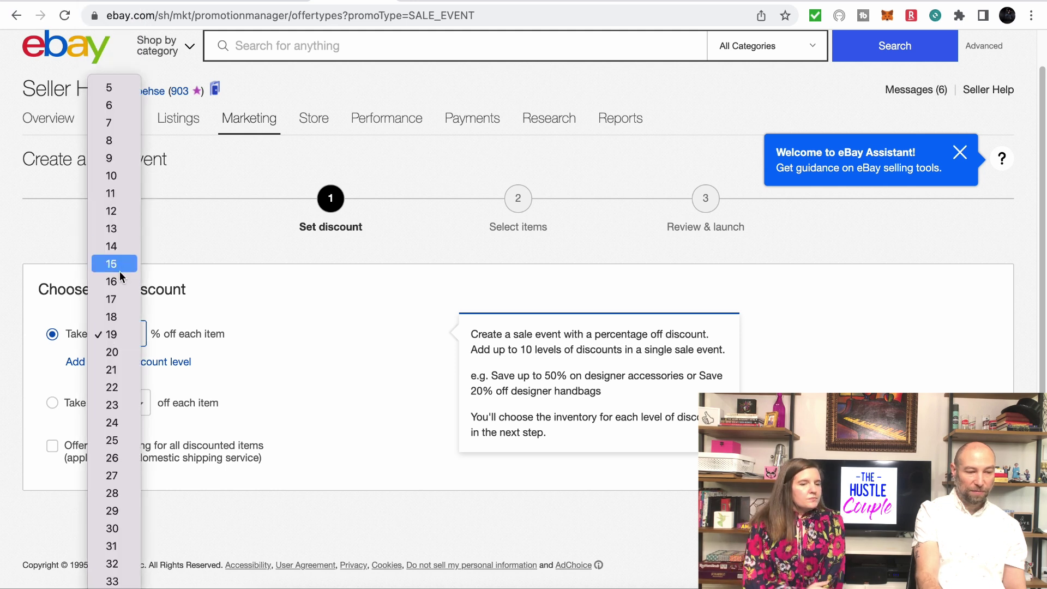
click(117, 264)
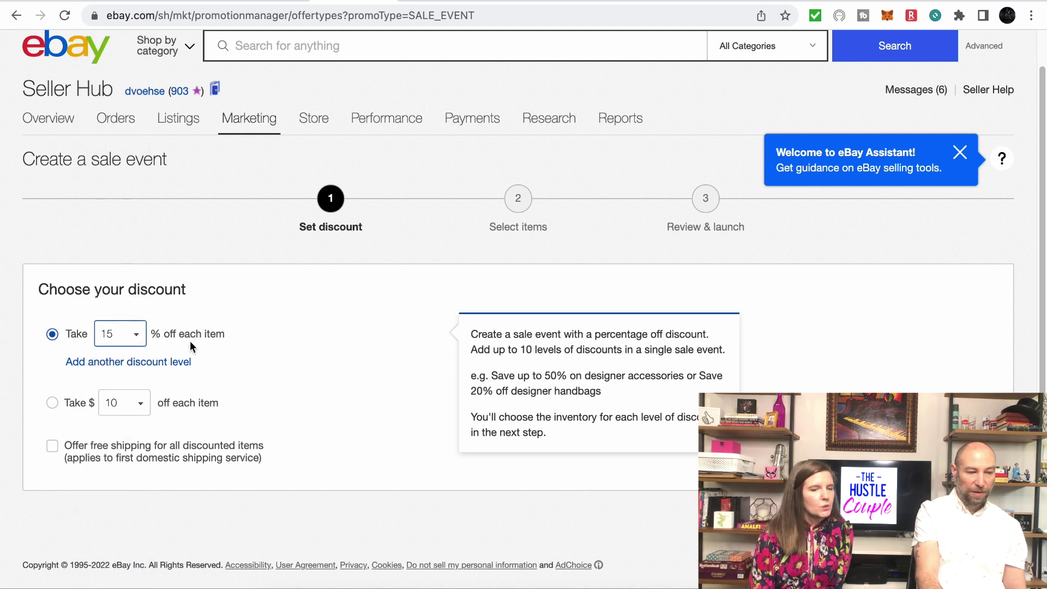
click(165, 363)
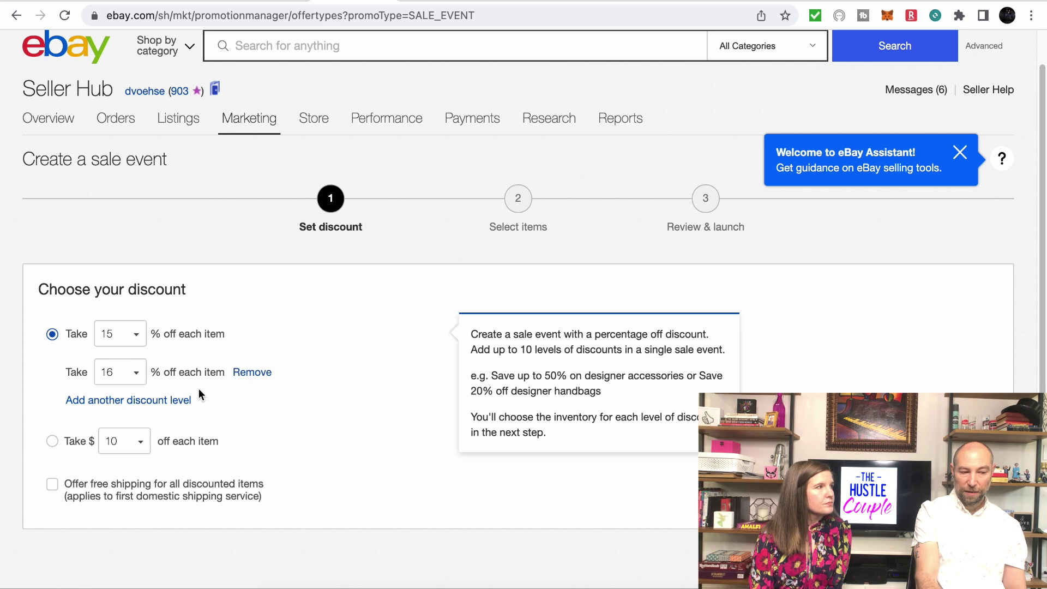
click(250, 373)
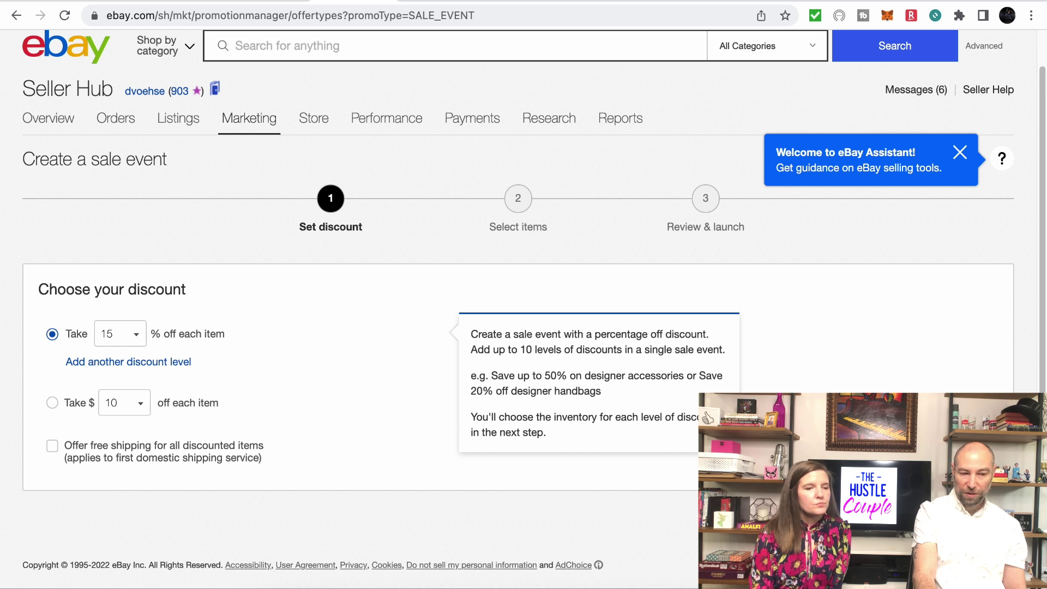
click(965, 522)
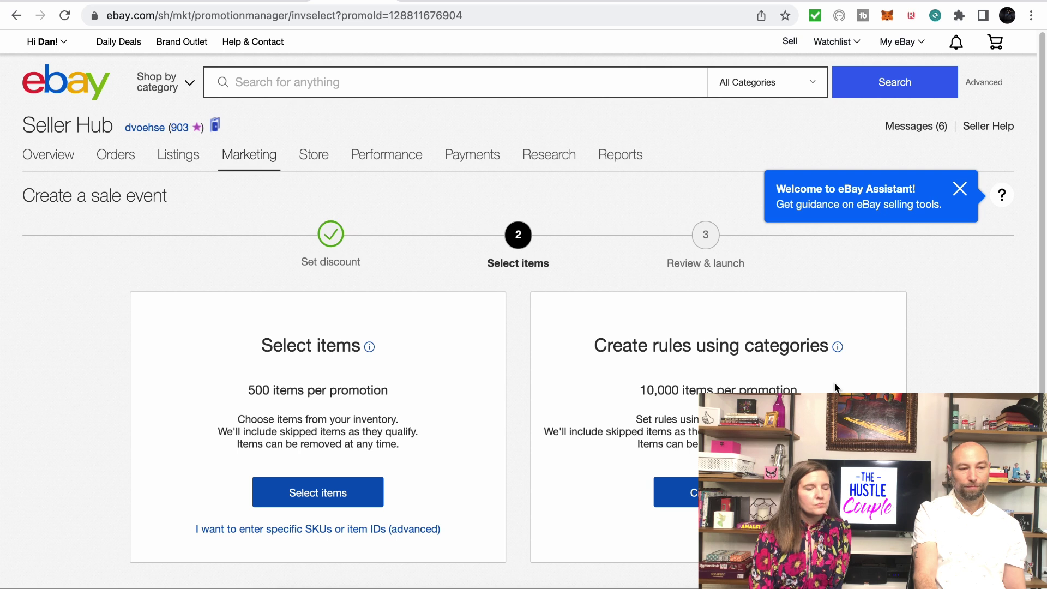
- Choose to create rules using categories and include the eBay category Health & Beauty in the 15% off sale
scroll(533, 360, down, 2)
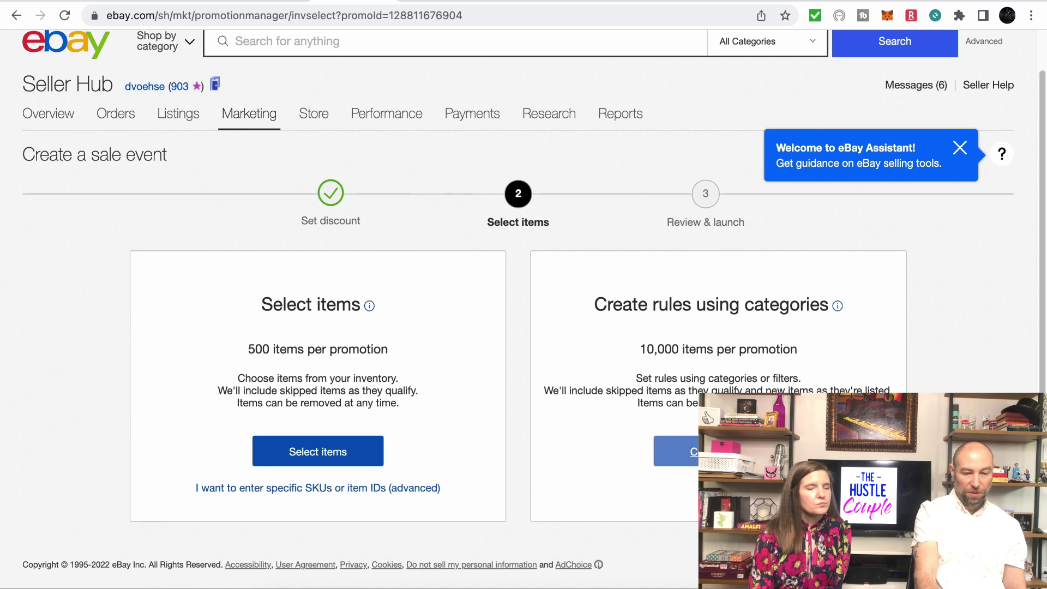
click(718, 451)
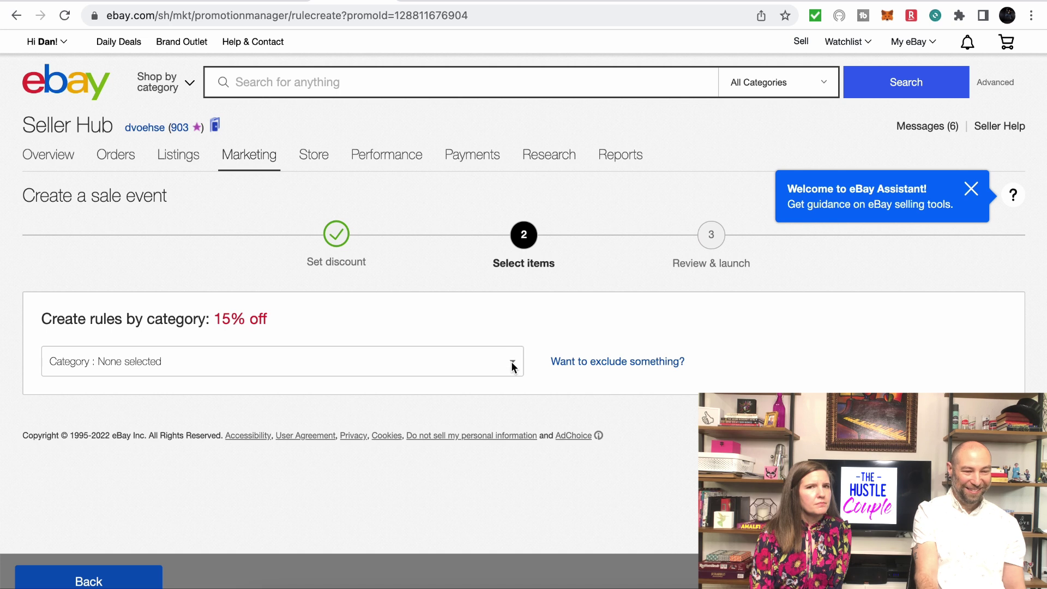
click(512, 362)
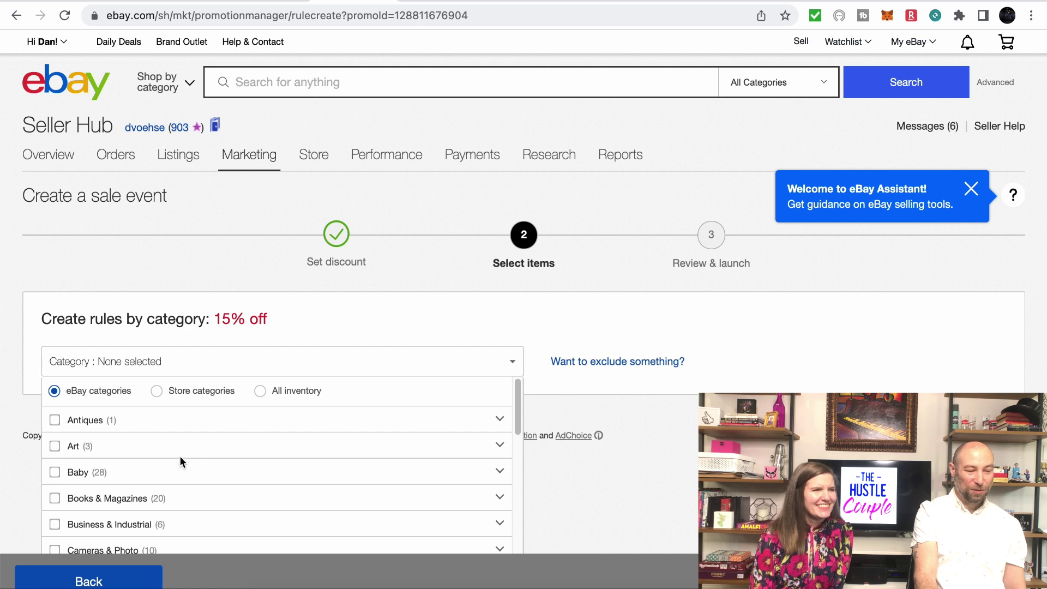
scroll(180, 458, down, 2)
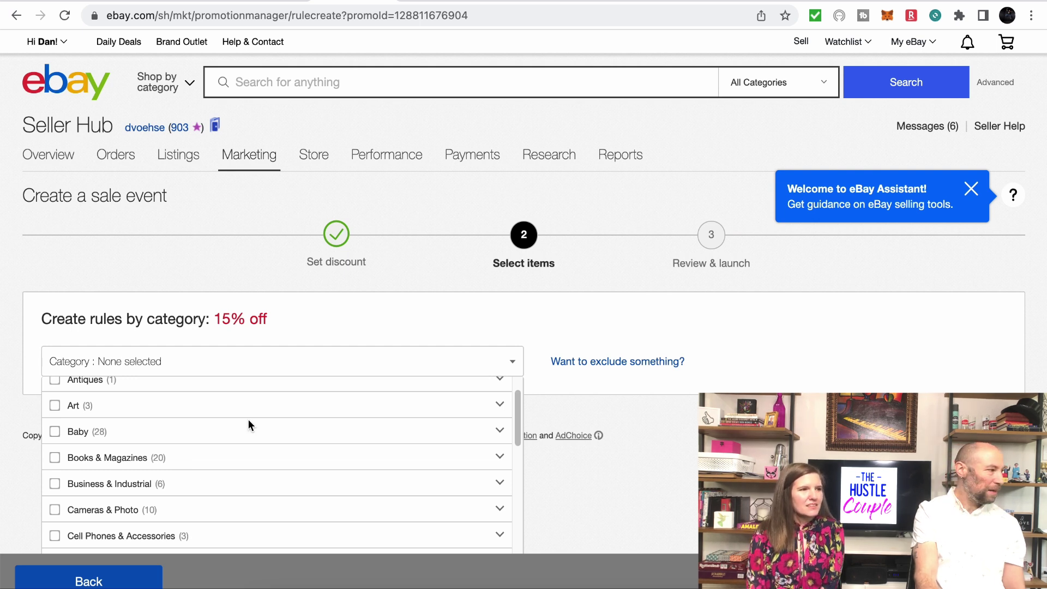
scroll(251, 461, down, 3)
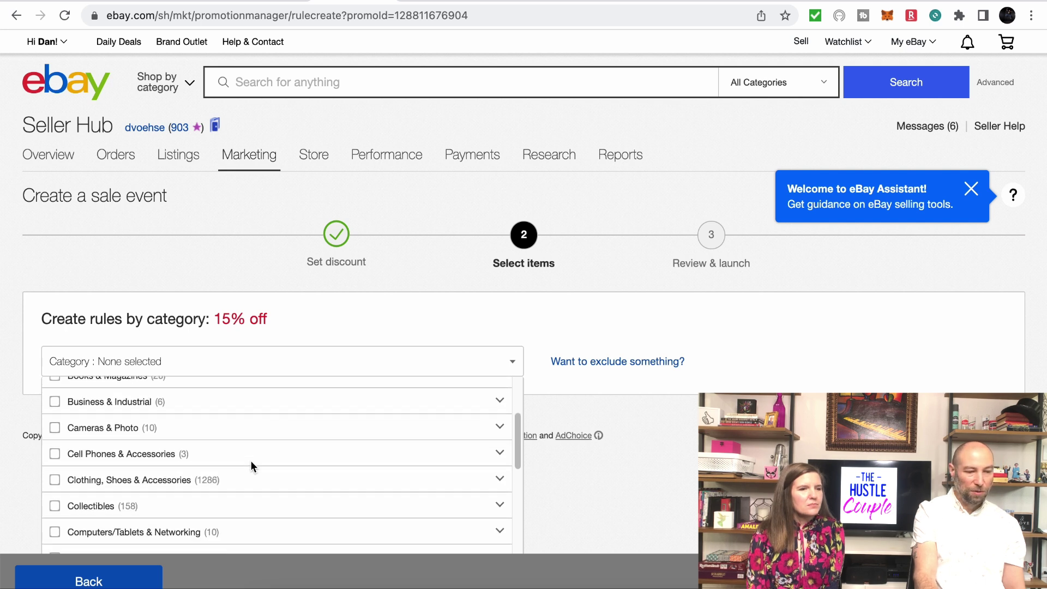
scroll(252, 465, down, 3)
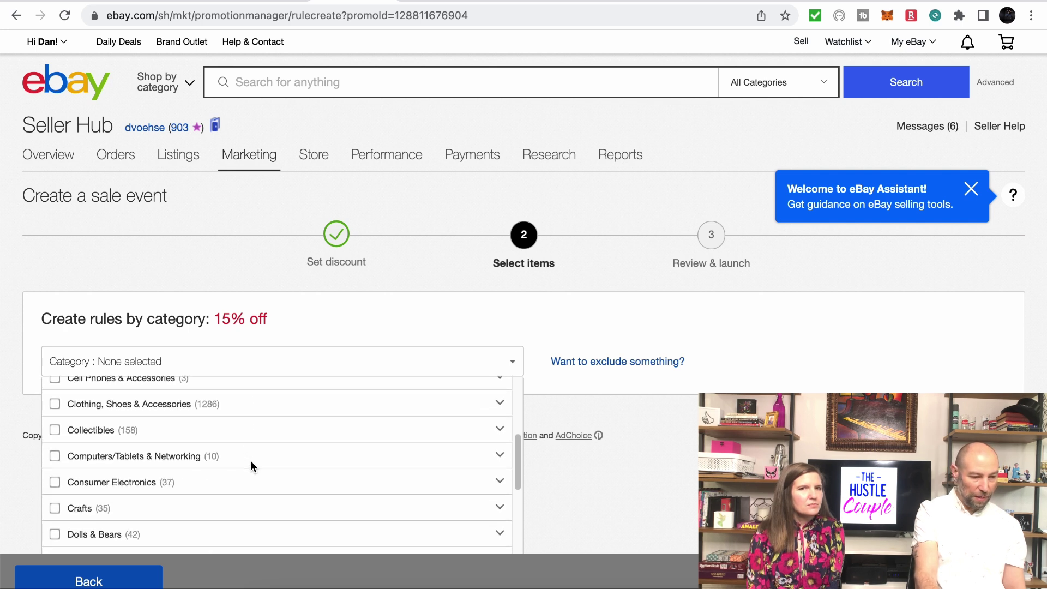
scroll(251, 465, down, 2)
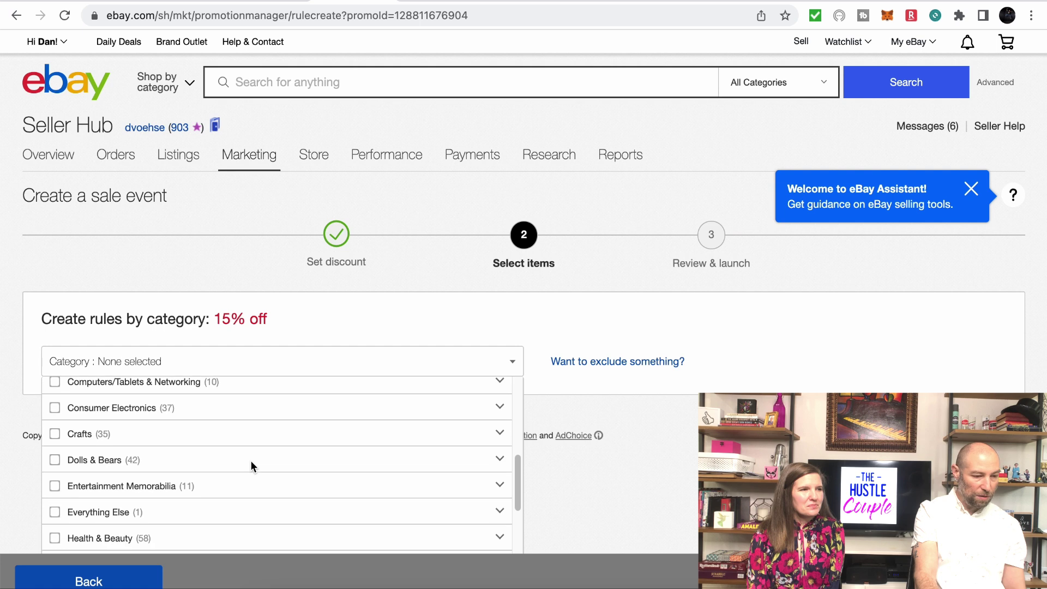
scroll(251, 463, down, 1)
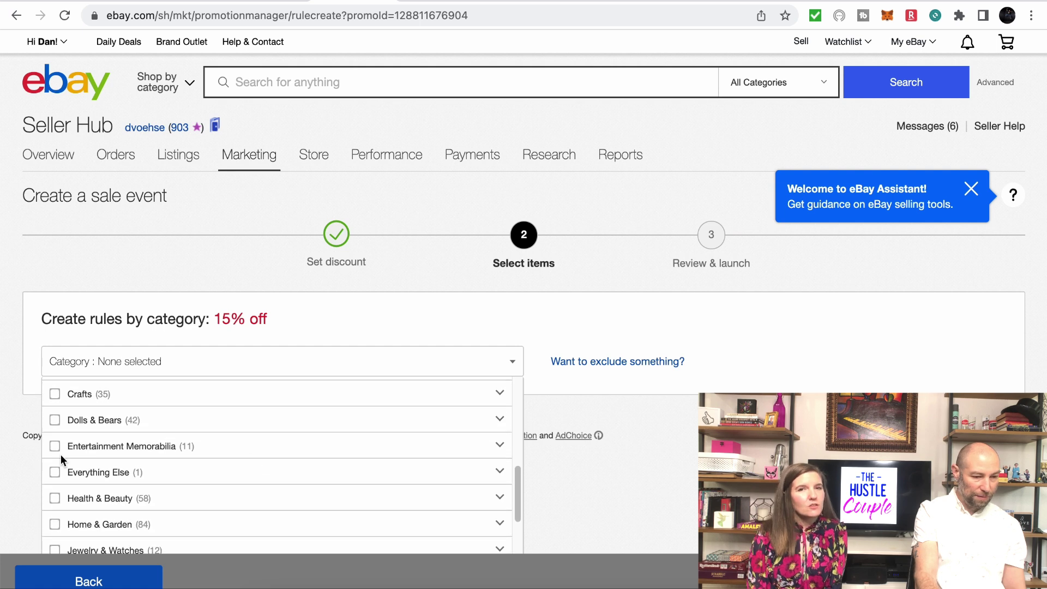
click(55, 498)
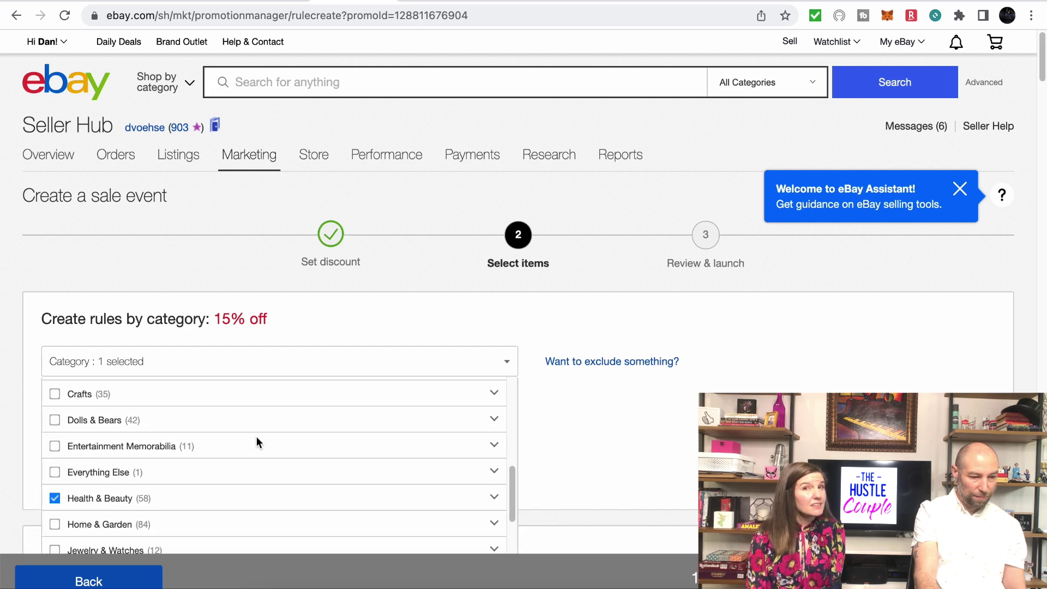
- Review the remaining eBay categories and the subcategories included under Health & Beauty
scroll(256, 439, down, 5)
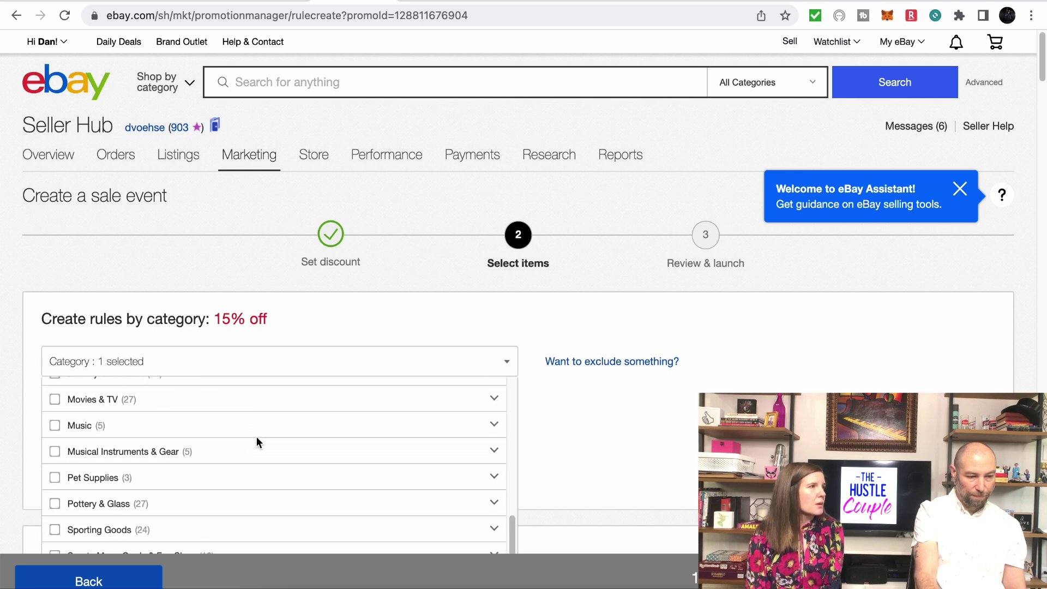
scroll(256, 440, down, 1)
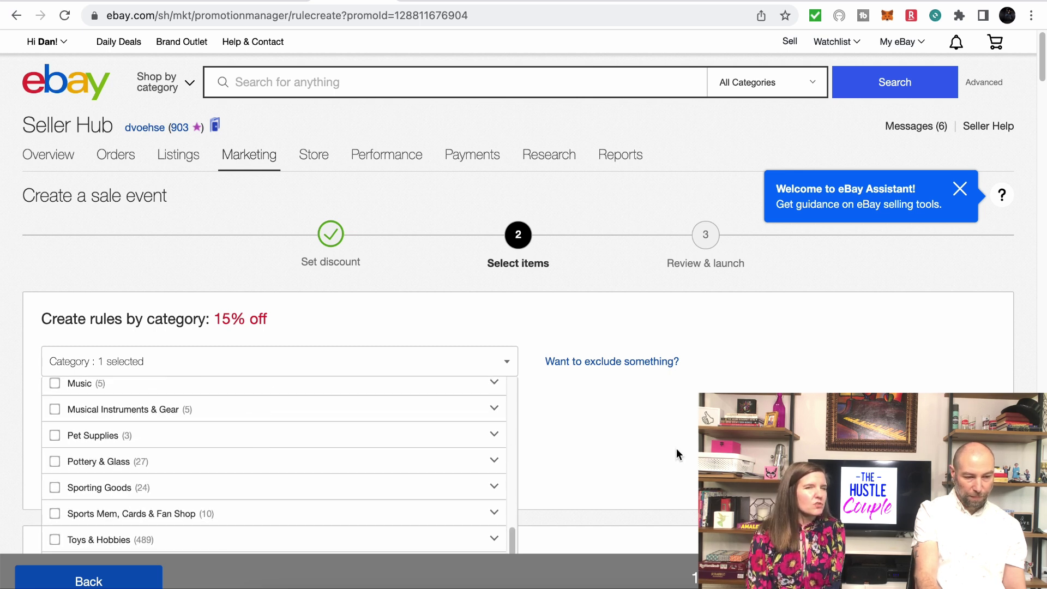
scroll(244, 438, up, 2)
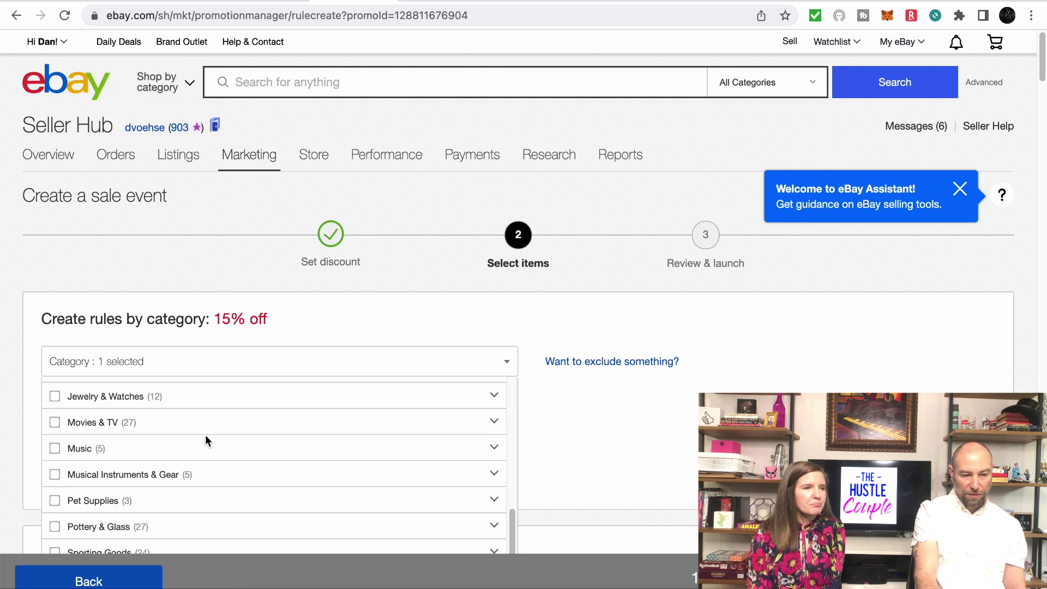
scroll(113, 424, up, 3)
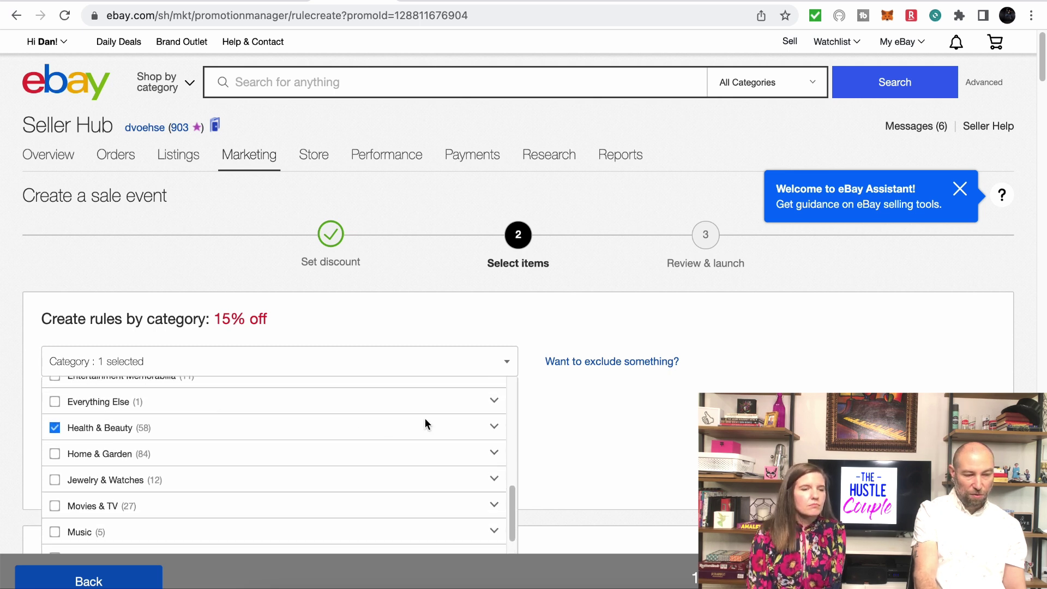
click(495, 428)
scroll(406, 418, down, 1)
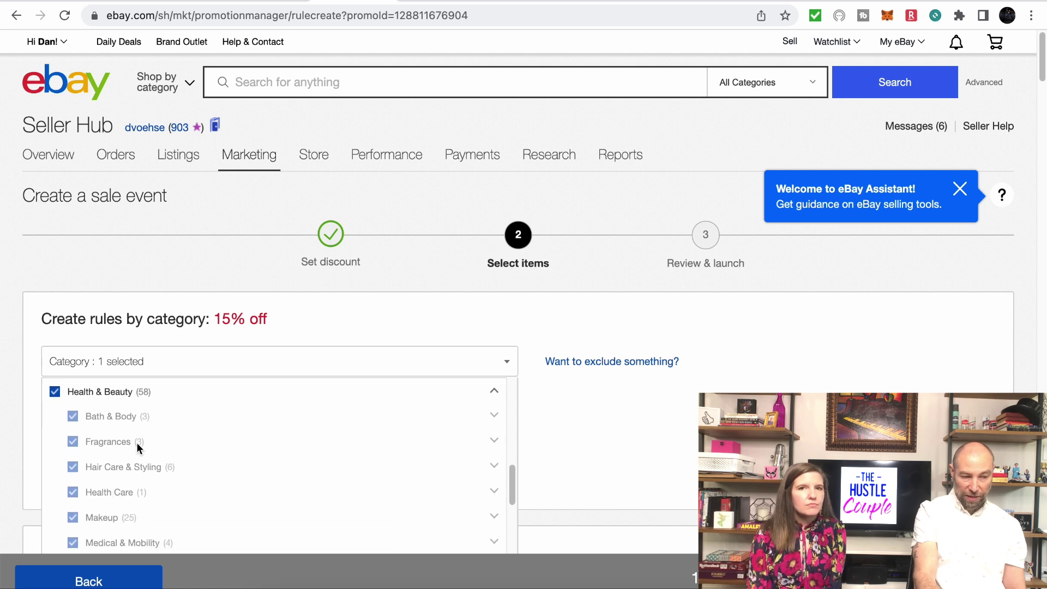
click(508, 360)
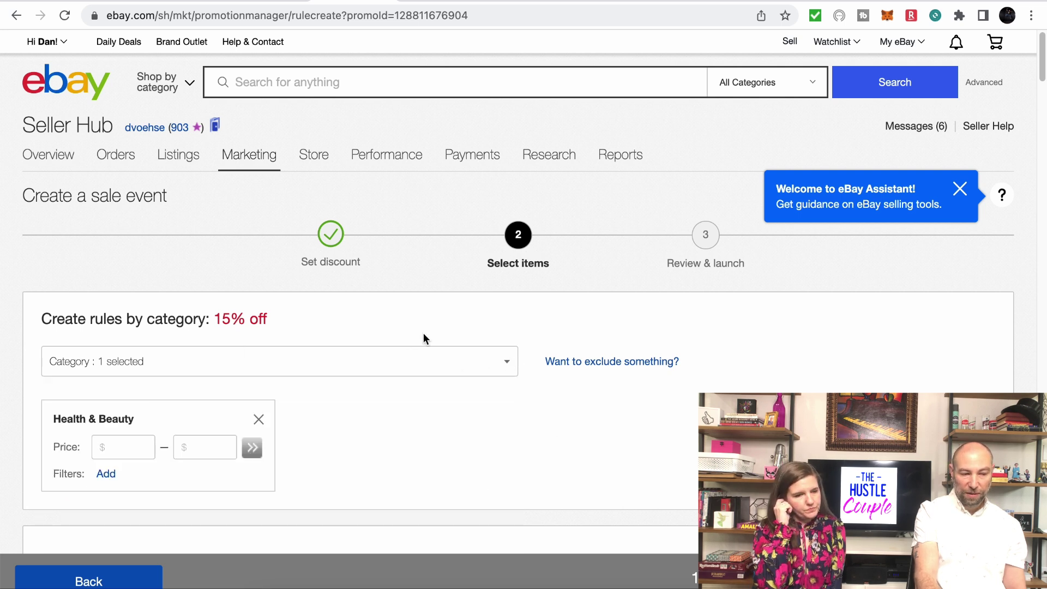
- Examine the options for excluding items from the sale by SKU or item ID, and close them without excluding anything
click(636, 368)
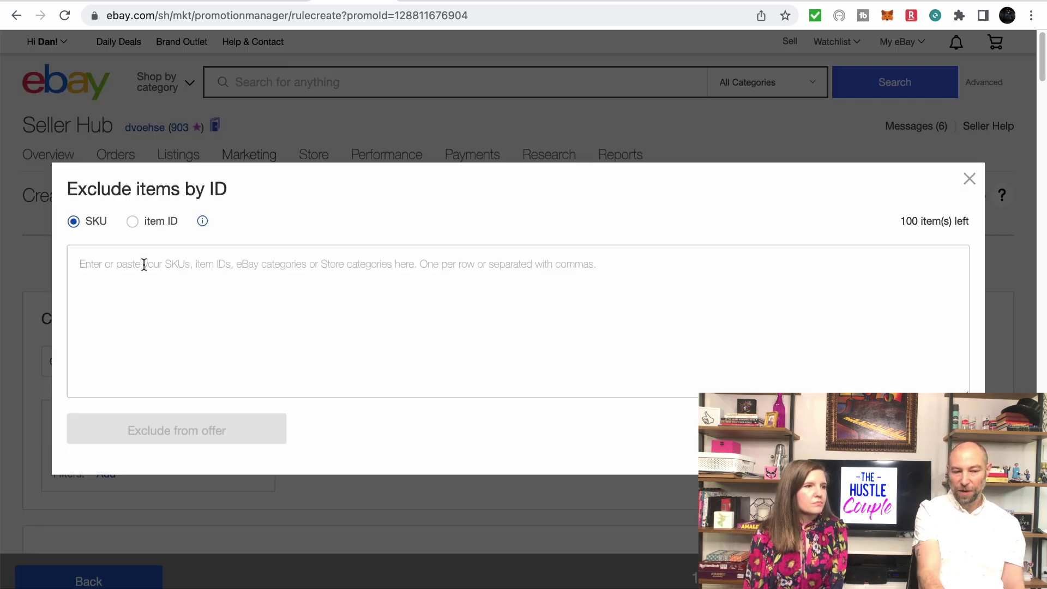
click(134, 223)
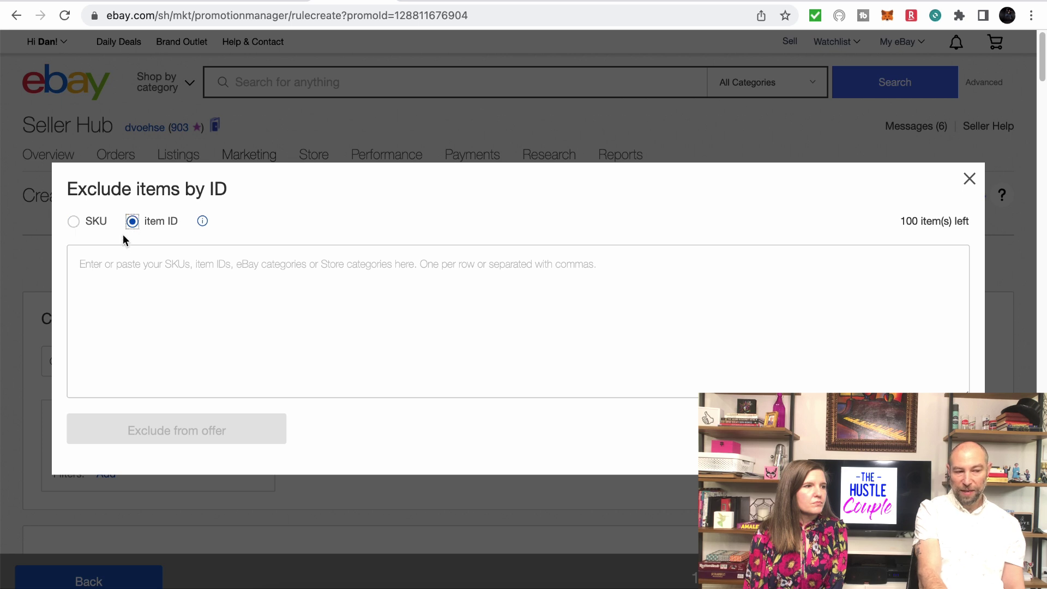
click(78, 223)
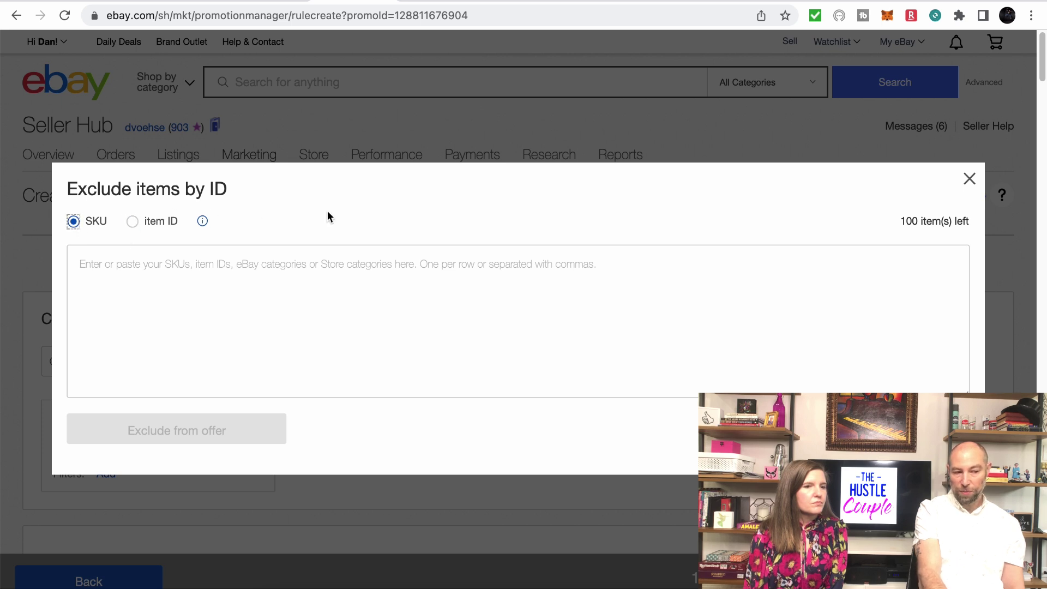
click(969, 179)
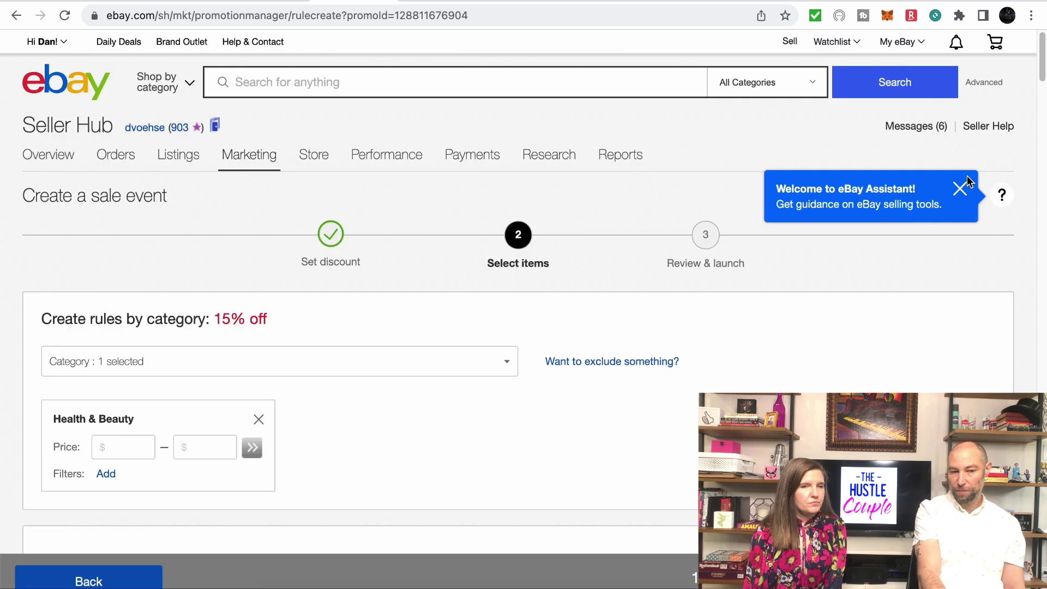
- Keep the Health & Beauty category rule and continue to the review and launch stage of the sale event
scroll(518, 289, down, 3)
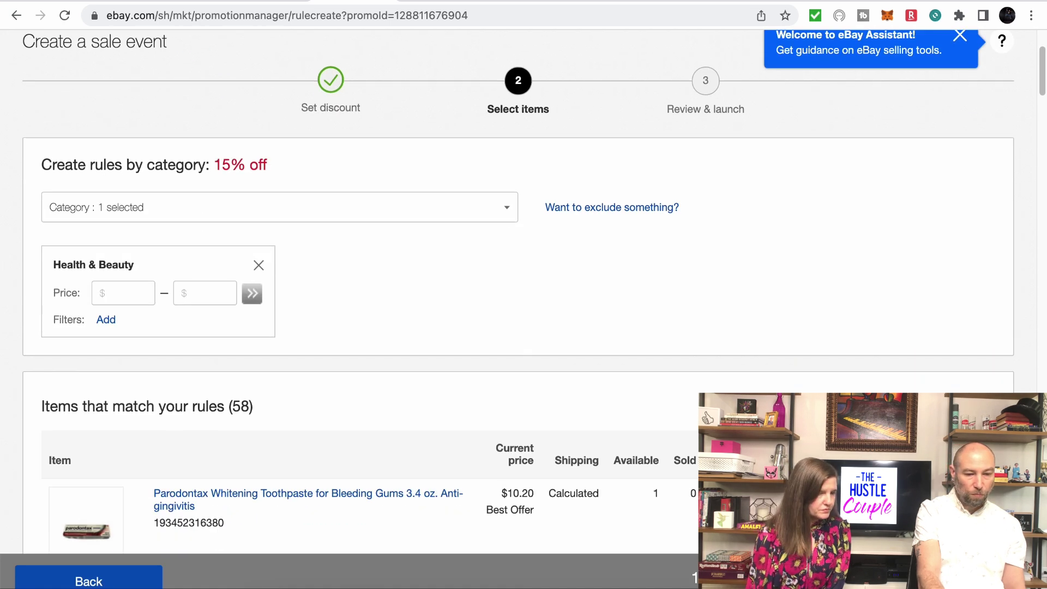
click(948, 580)
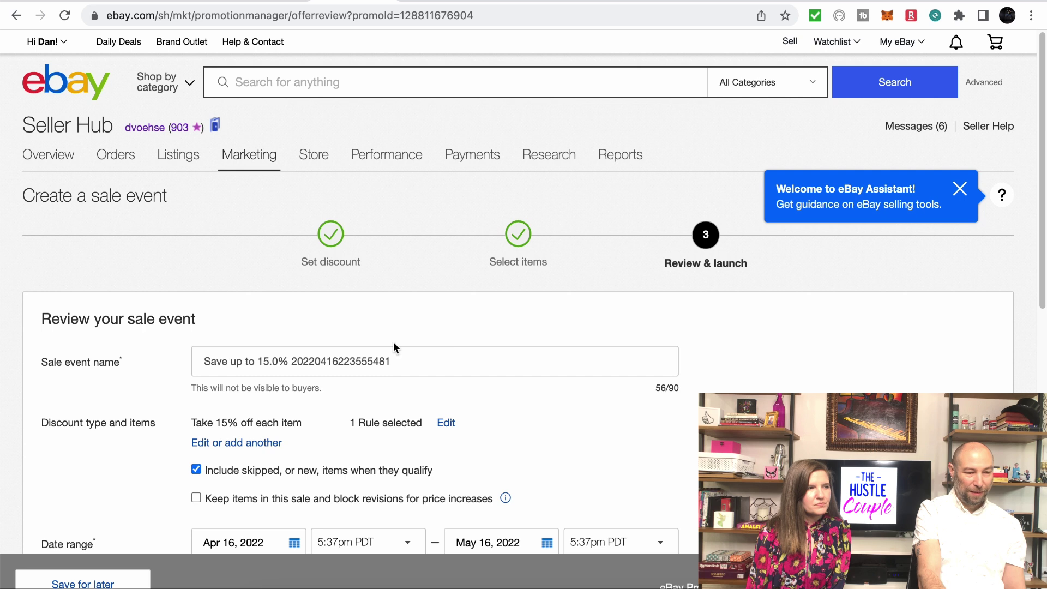
click(413, 362)
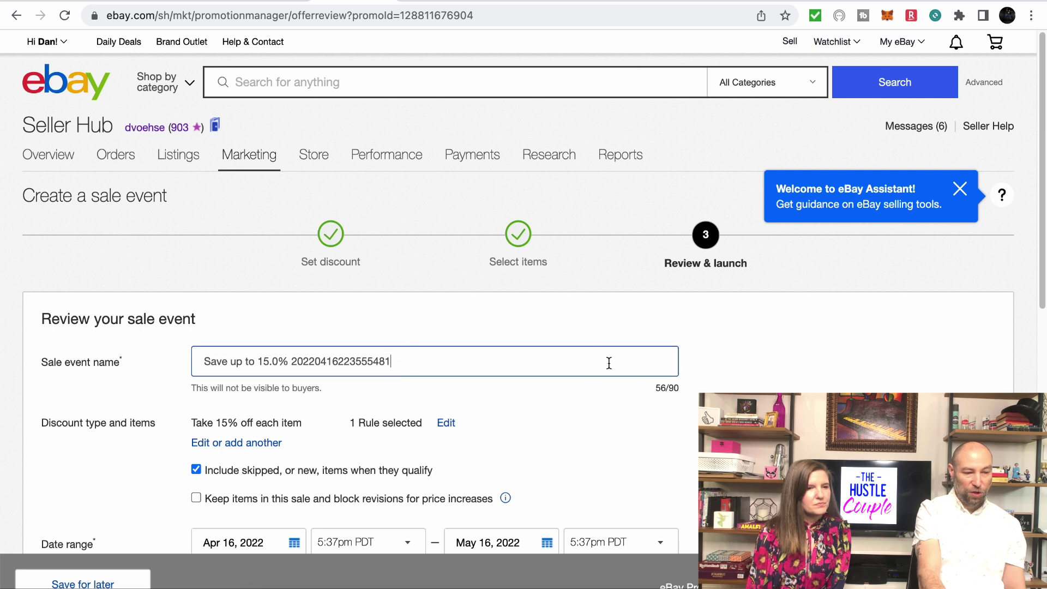
- Set the sale event's date range to start now on April 16, 2022 and end on April 23, 2022
scroll(850, 353, down, 3)
scroll(849, 352, down, 1)
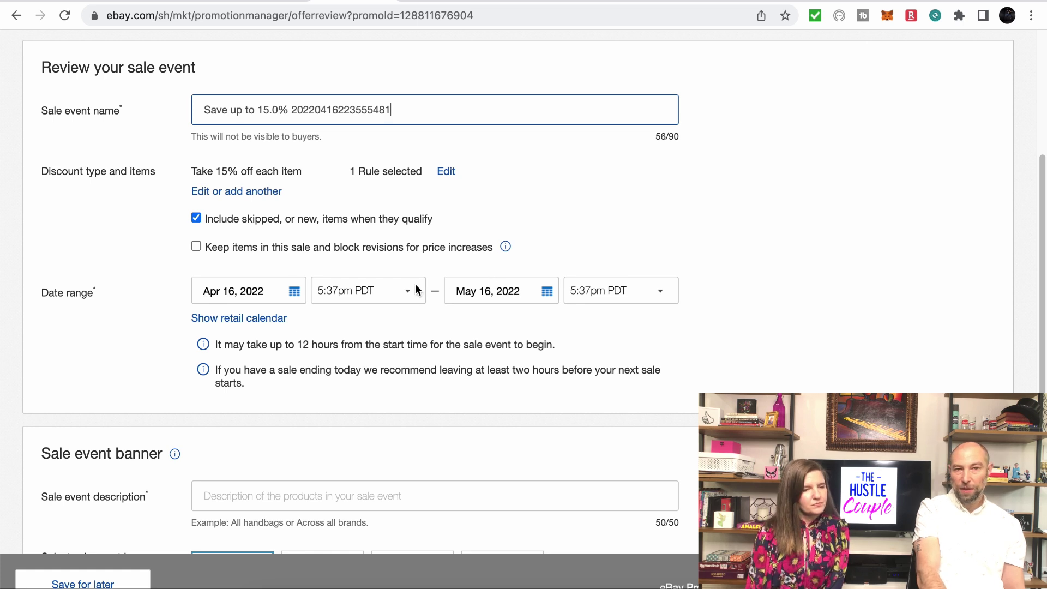
click(351, 293)
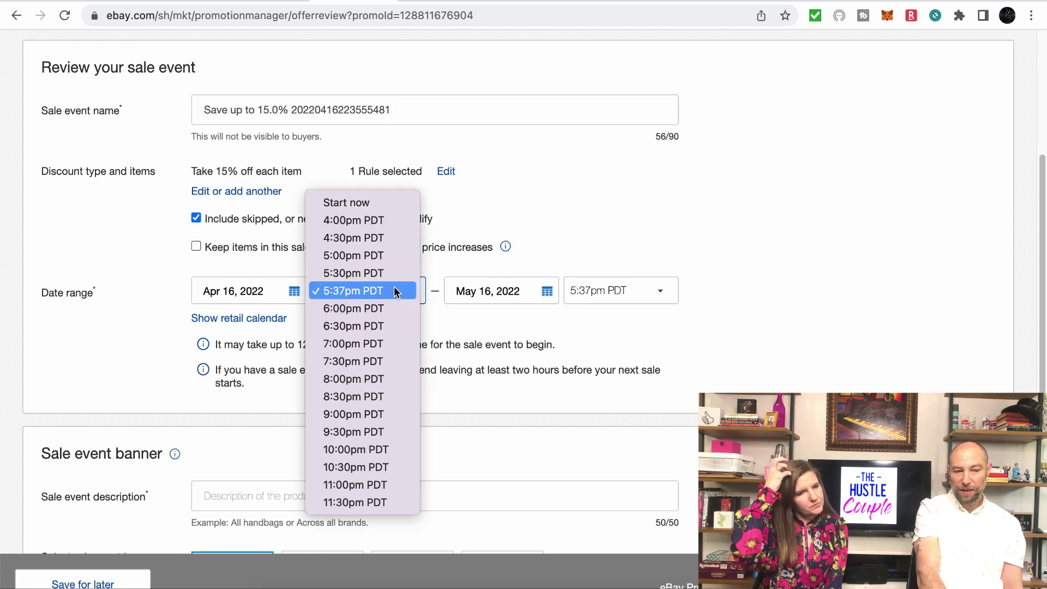
click(375, 203)
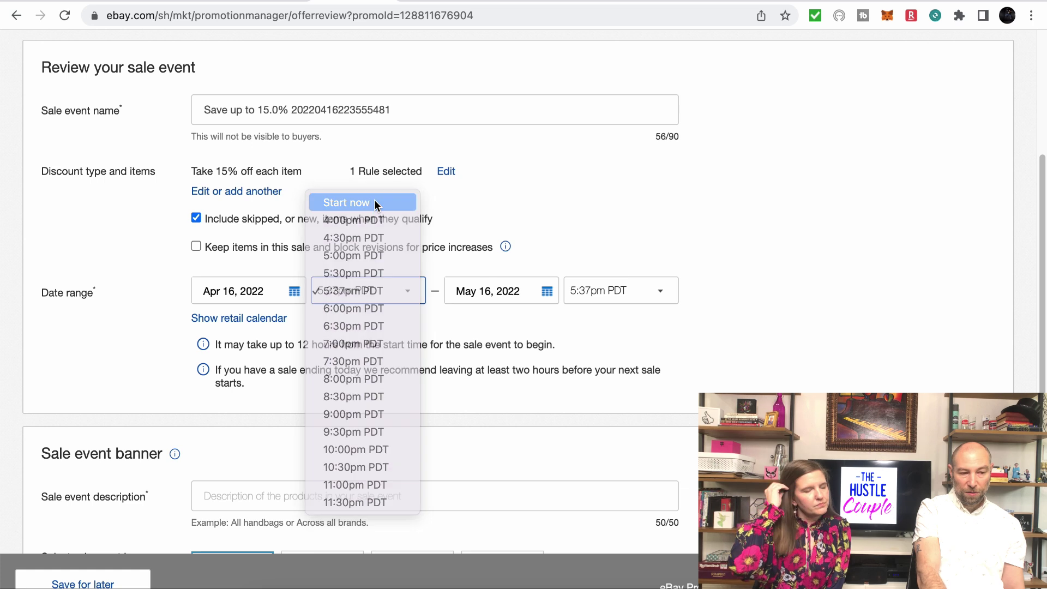
click(546, 291)
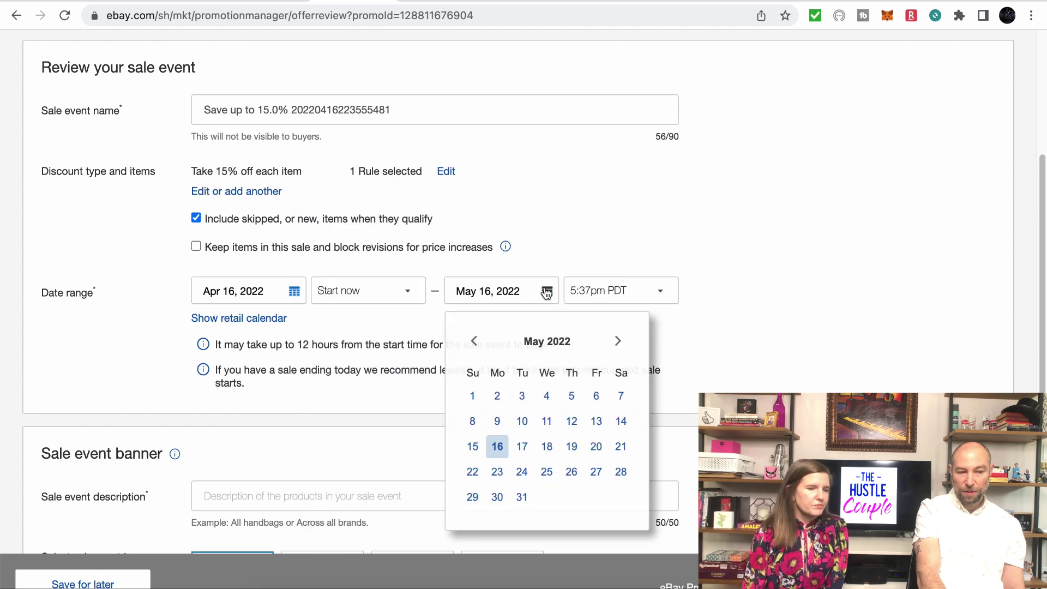
click(475, 342)
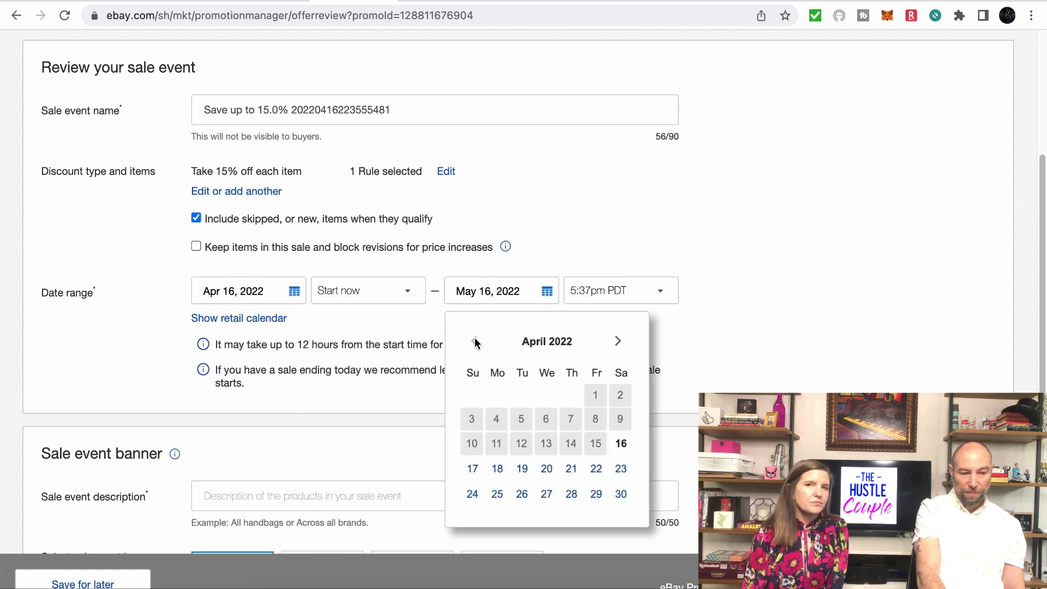
click(620, 469)
- Enter "15% off Easter Sale!" as the sale event description for the banner
scroll(762, 355, down, 7)
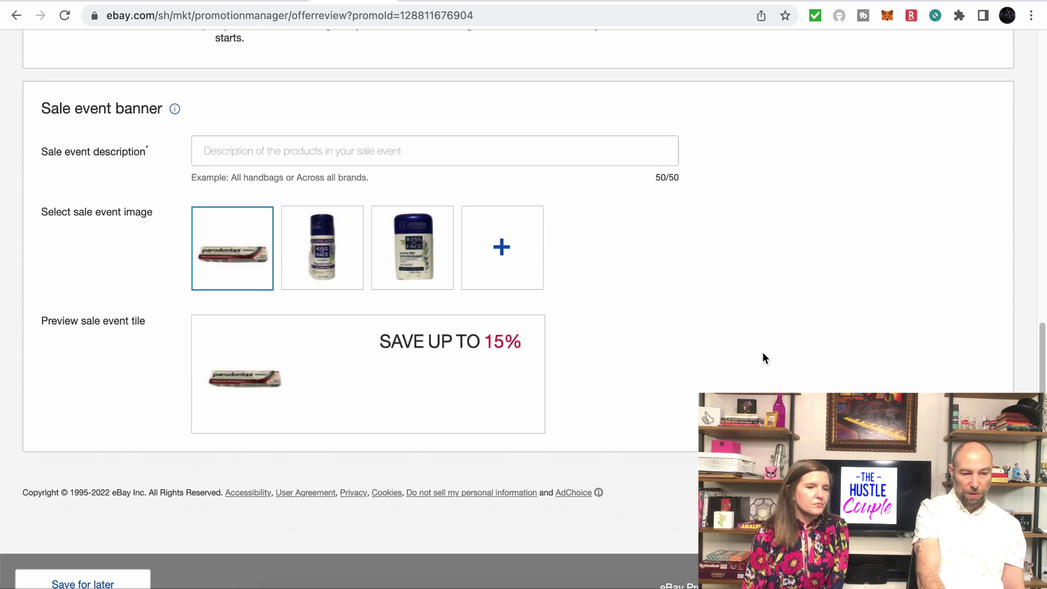
click(407, 124)
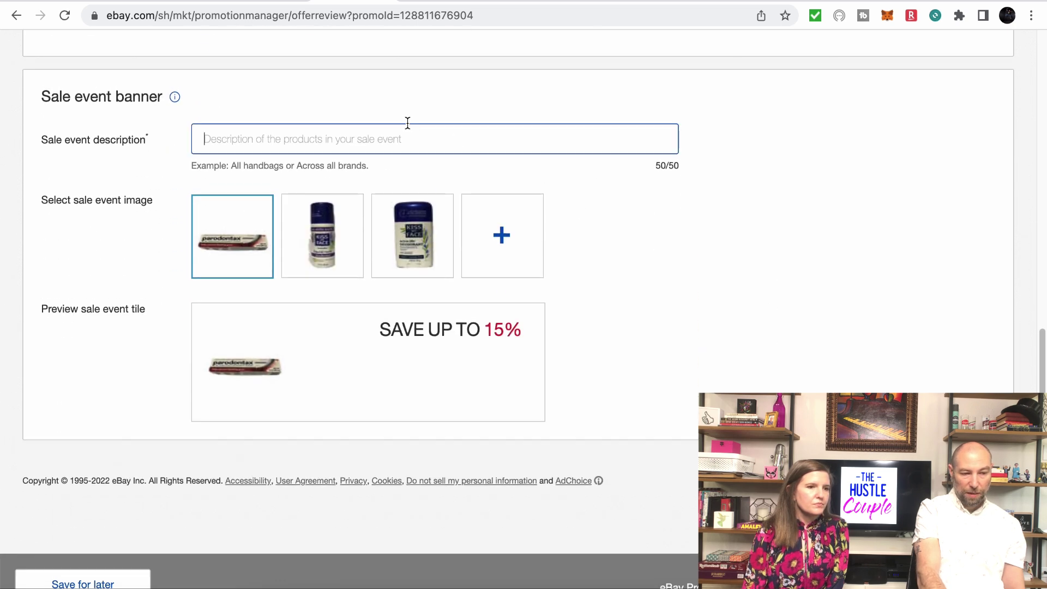
text(15%)
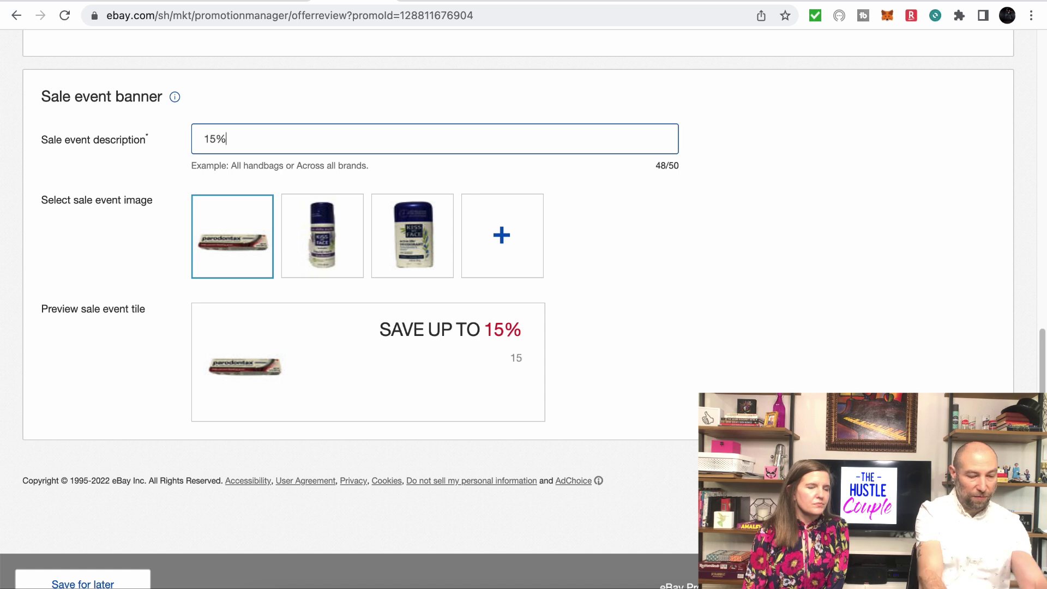
text( off)
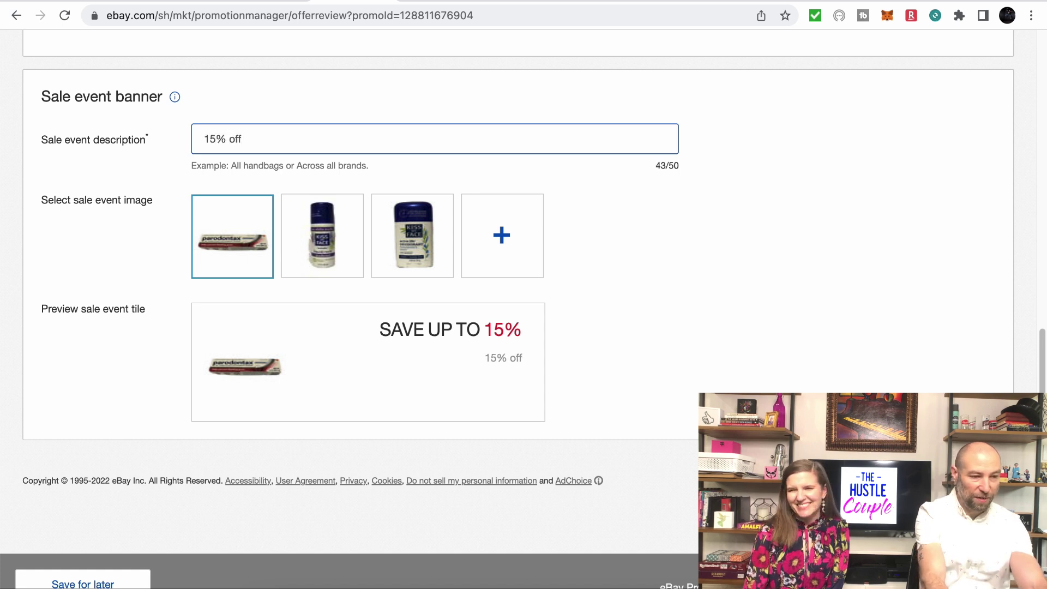
text( ev)
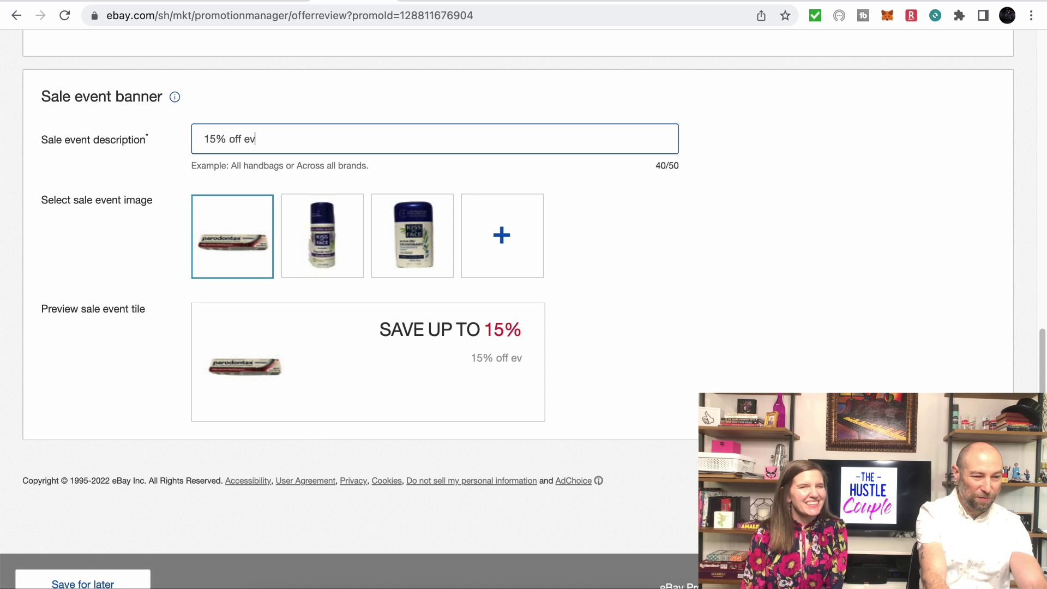
text(erytiing)
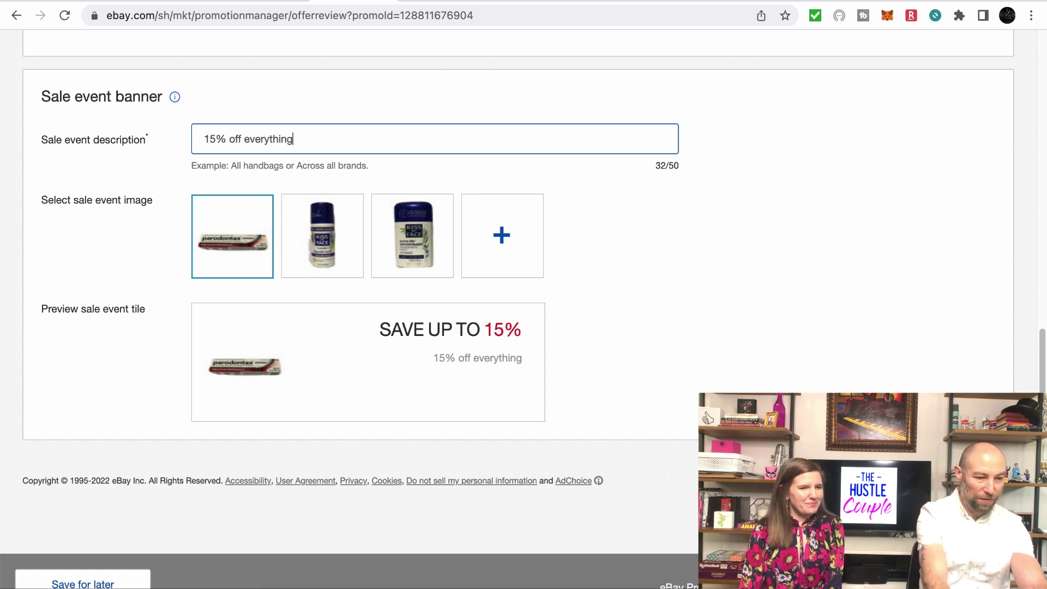
text( ex)
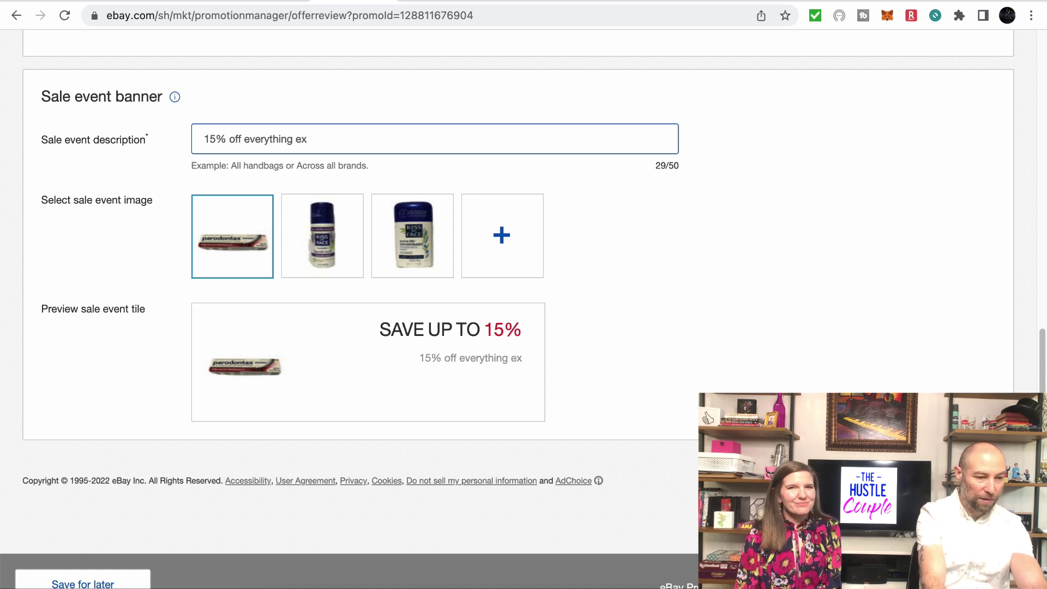
key(BackSpace)
key(BackSpace)
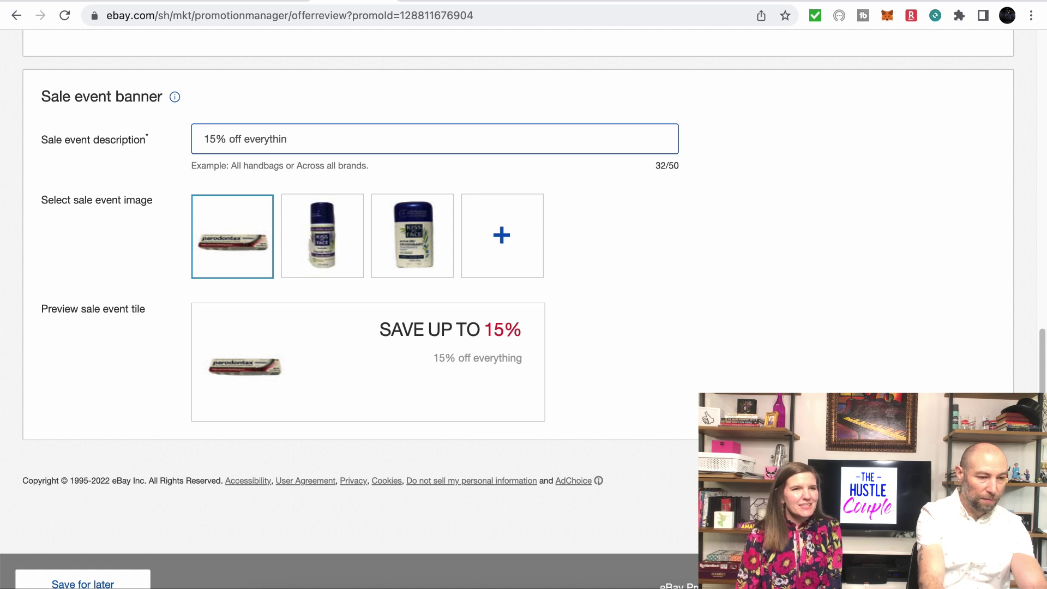
key(BackSpace)
key(BackSpace)
key(BackSpace)
key(BackSpace)
key(BackSpace)
key(BackSpace)
key(BackSpace)
key(BackSpace)
key(BackSpace)
key(BackSpace)
text(Ea)
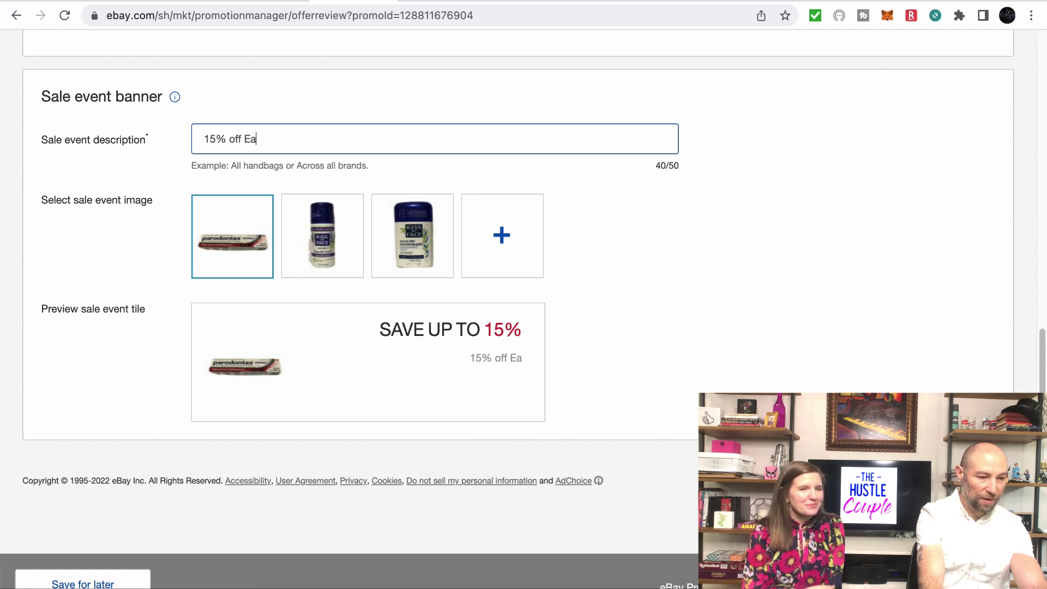
text(ster Sale!)
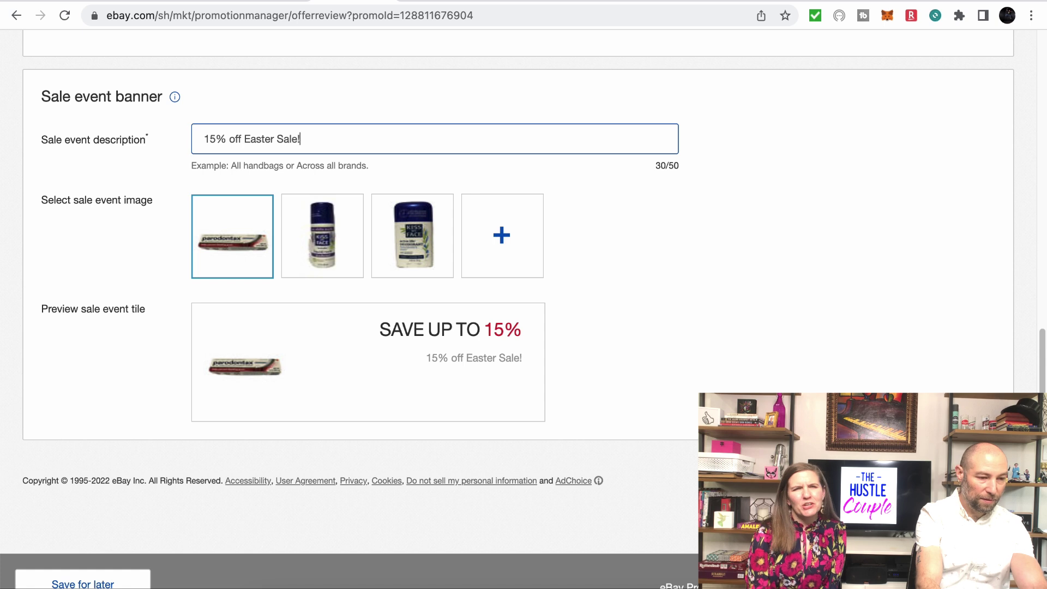